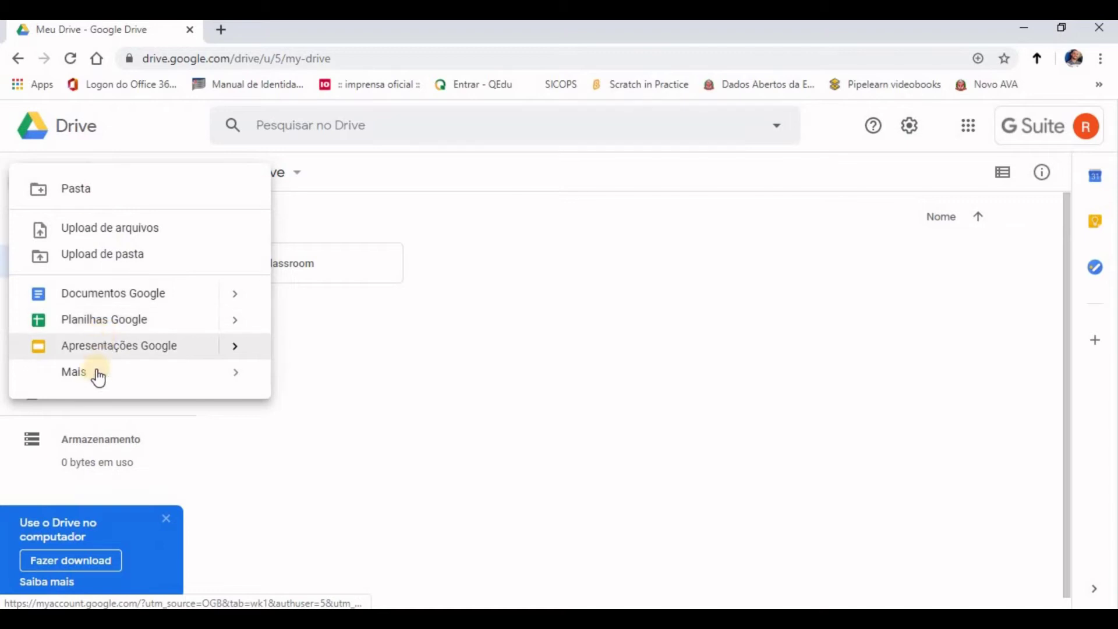
Step: Start a new Google Form from Google Drive's Novo > Mais menu
mouse_move(94, 376)
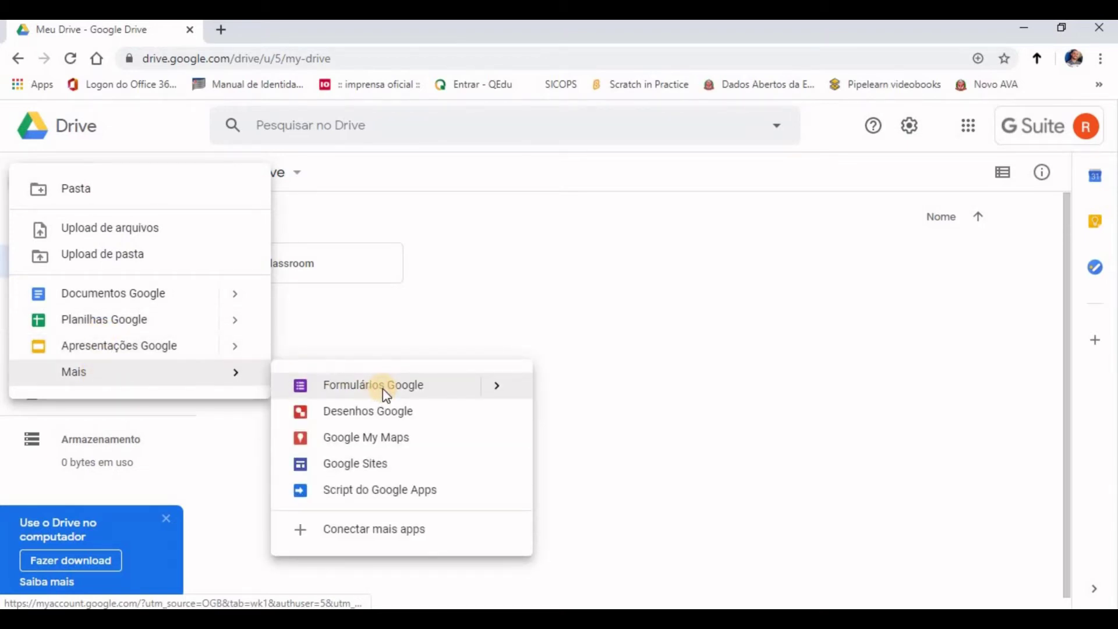
click(383, 389)
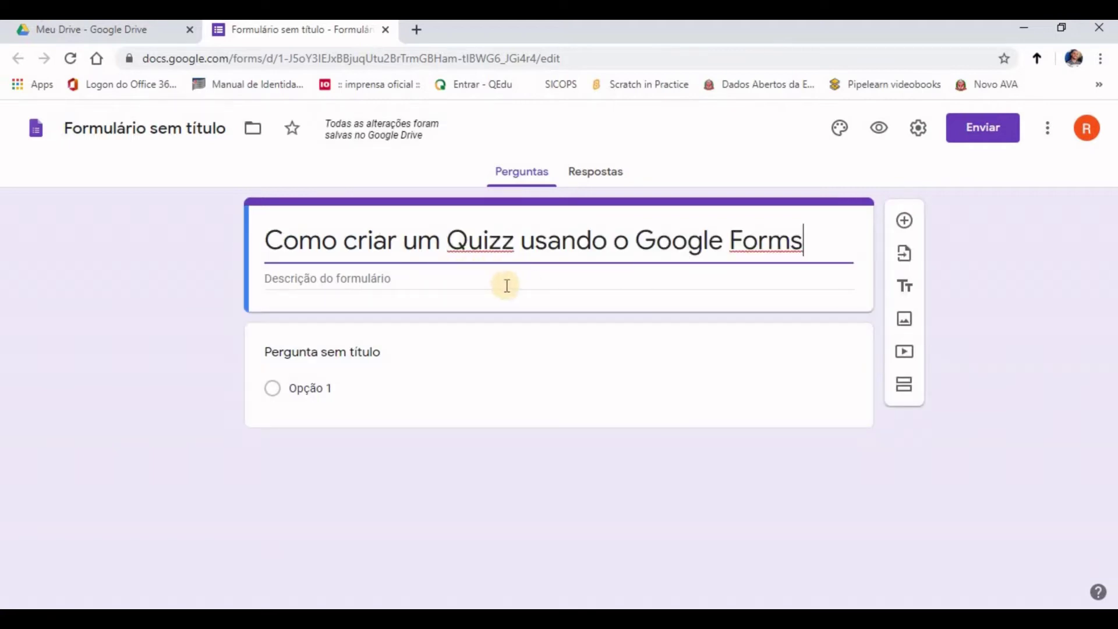
Step: Add the exercise-list description and name the file 'Como criar um Quizz usando o Google Forms'
click(377, 280)
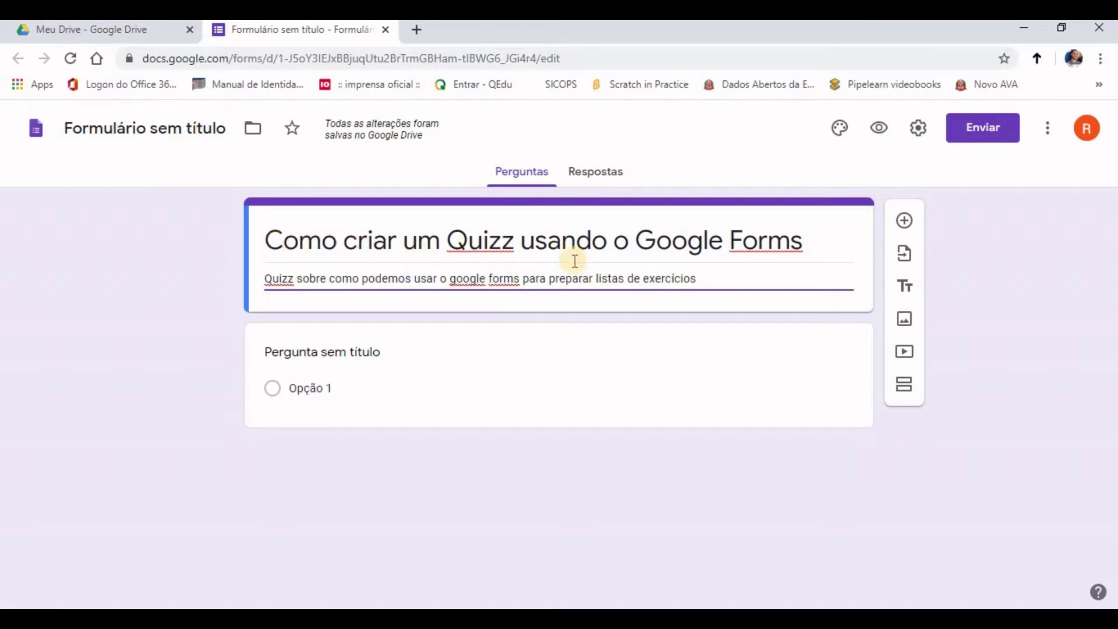
click(94, 128)
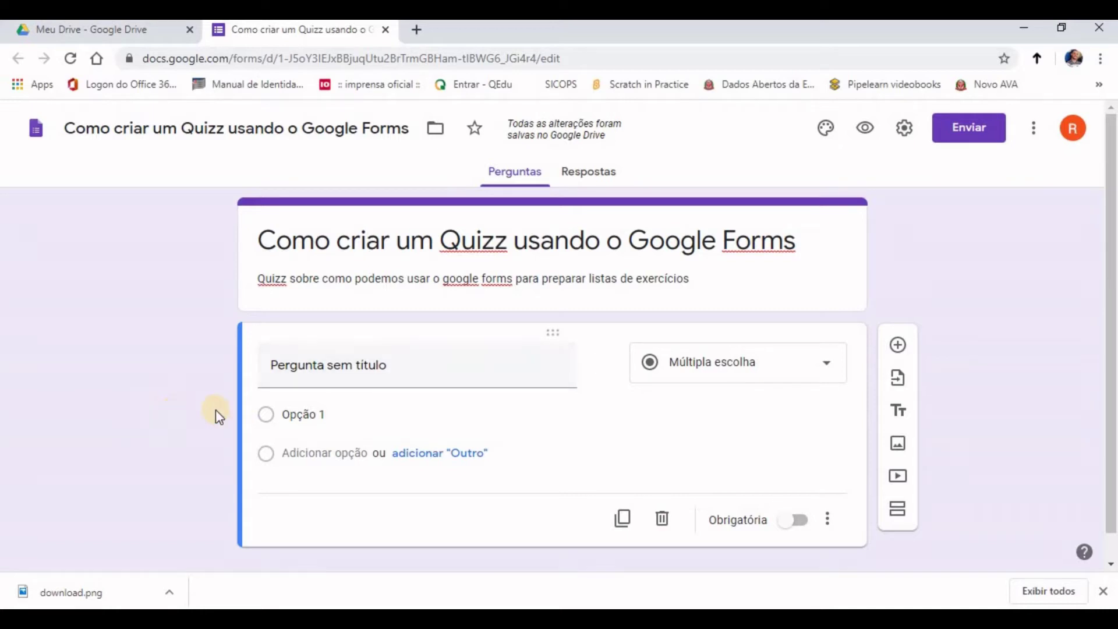
Step: Retitle the first question 'Nome completo' as a required short-answer question
click(312, 370)
triple_click(322, 366)
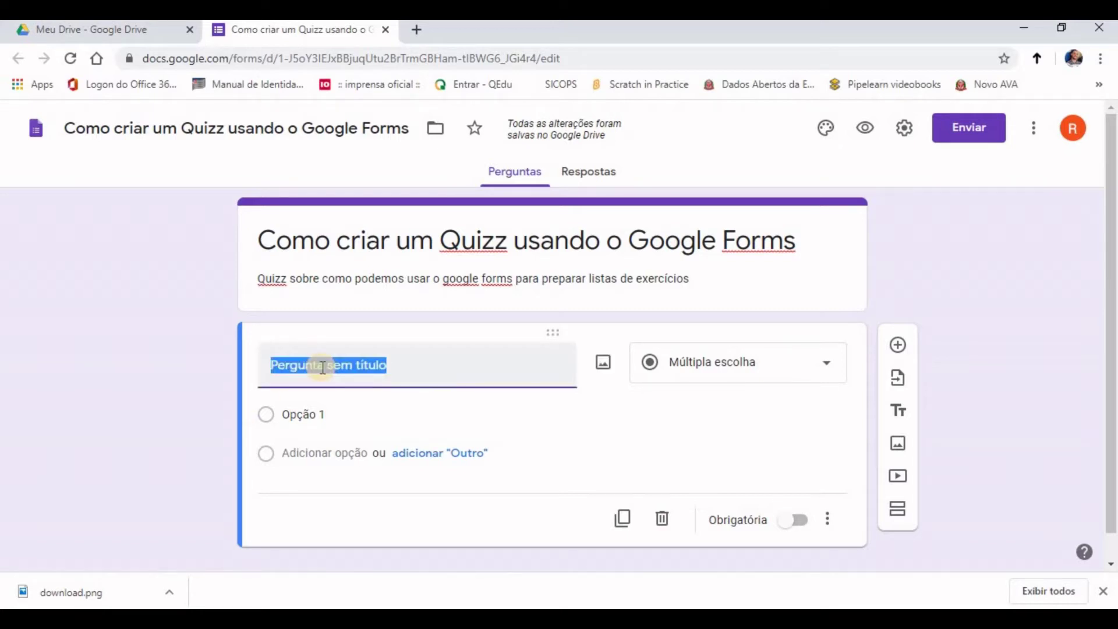
text(Nome)
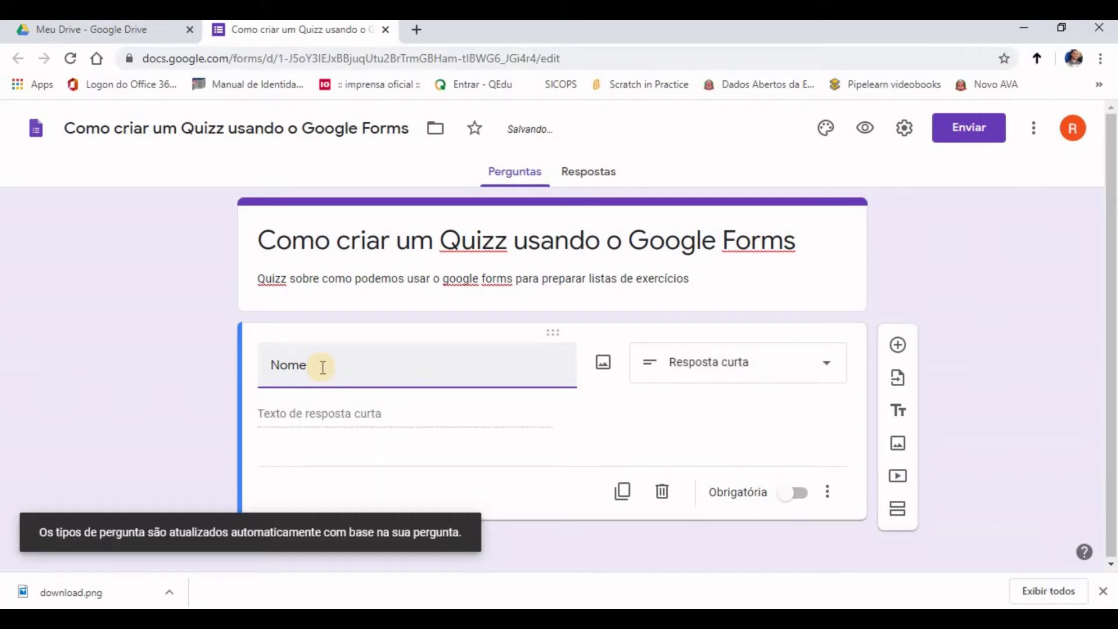
text( completo)
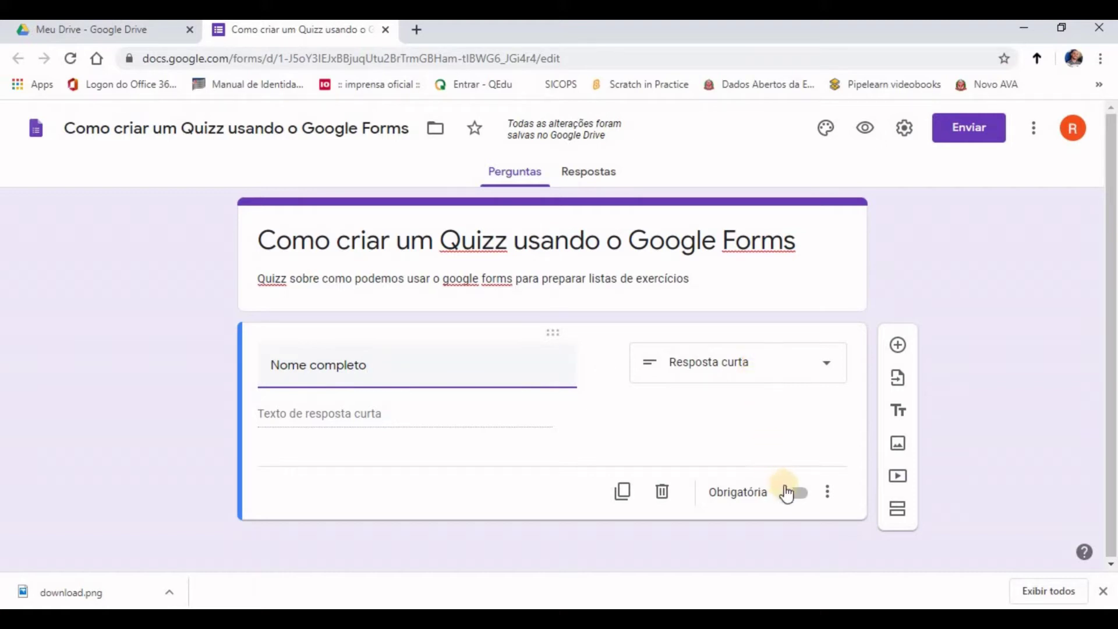
click(799, 500)
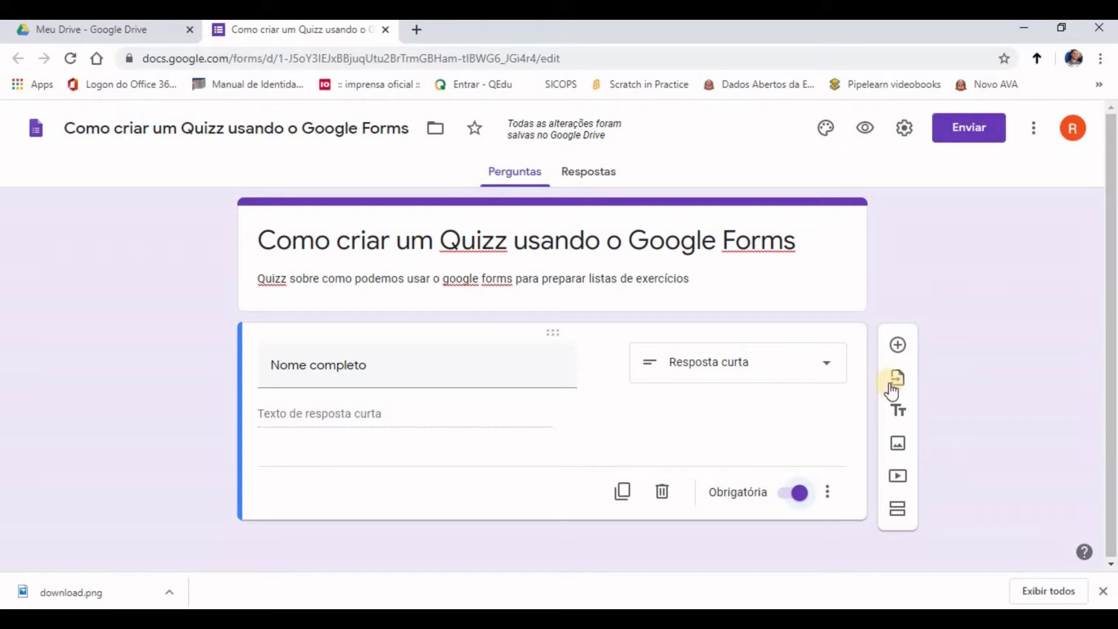
Step: Add required dropdown 'Turma' with options 1ª Série A, 1ª Série B, 2ª Série A, 2ª Serie B
click(898, 350)
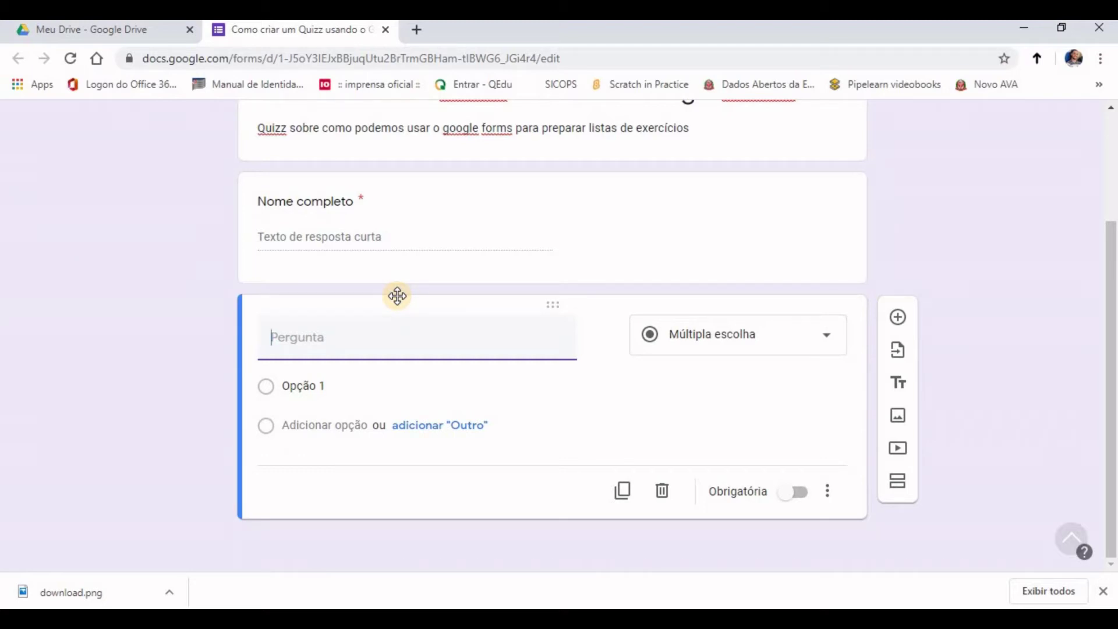
text(Turma)
click(333, 387)
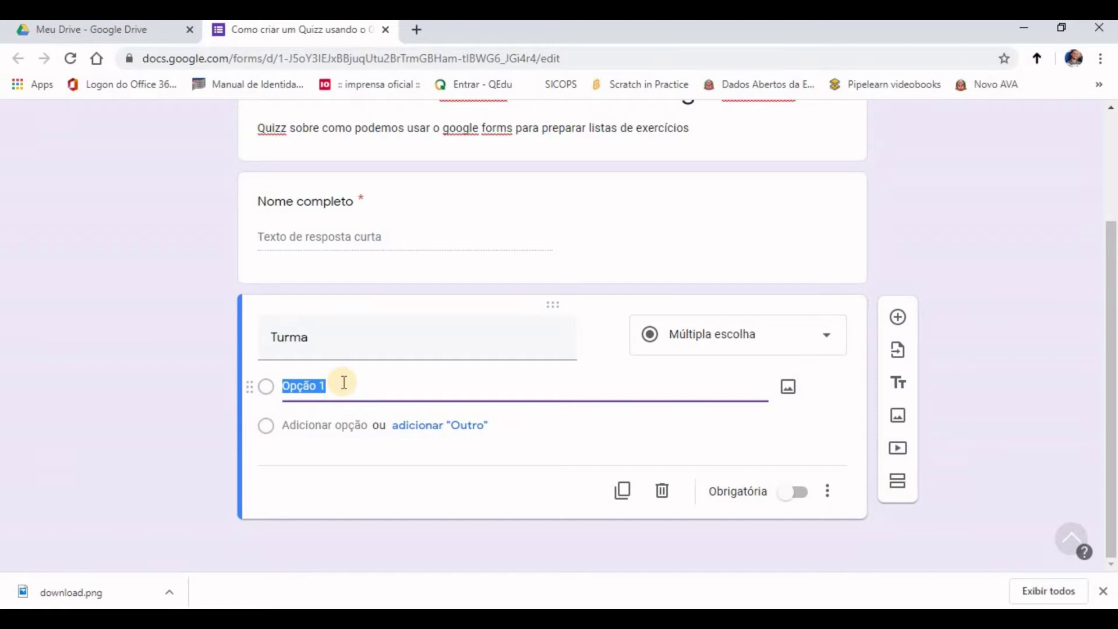
text(1ª Série A 1ª Série B 2ª Série A 2ª Serie B)
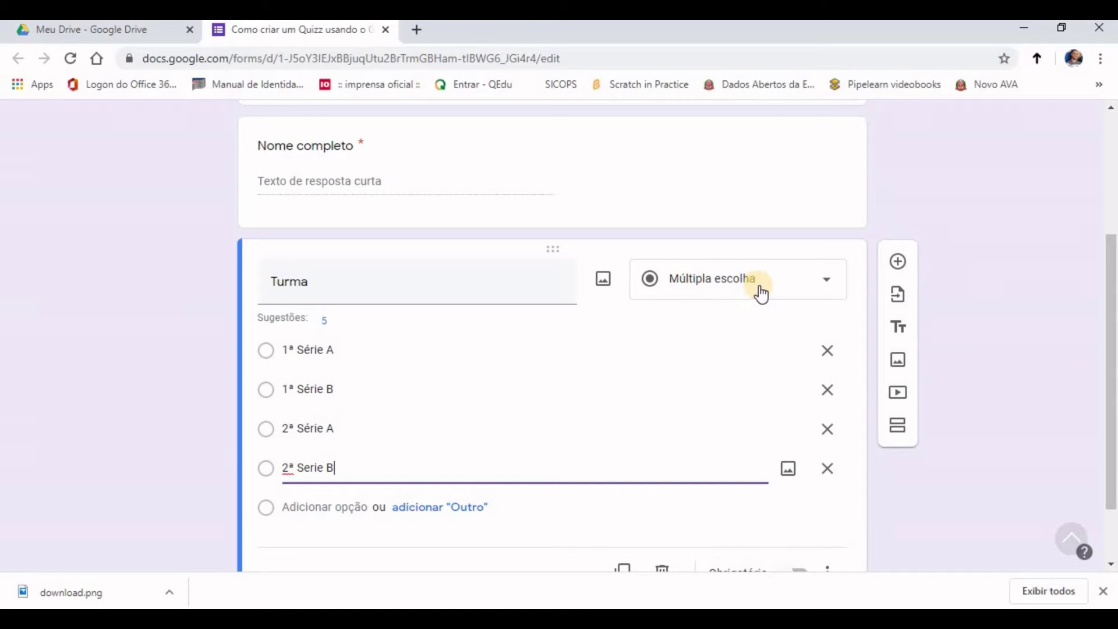
click(812, 281)
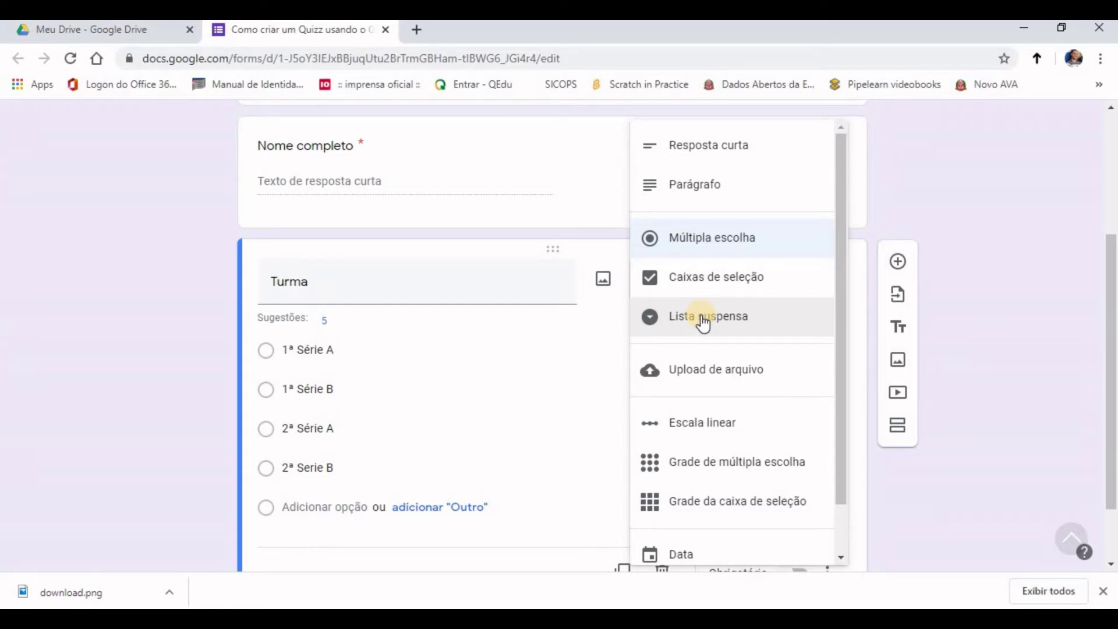
click(703, 319)
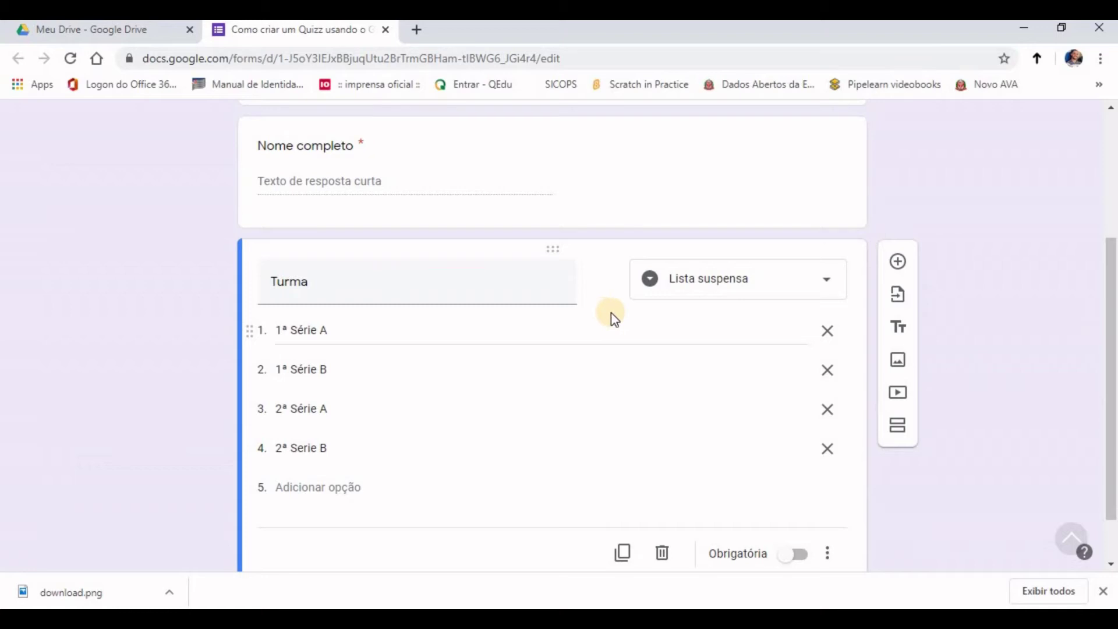
click(803, 556)
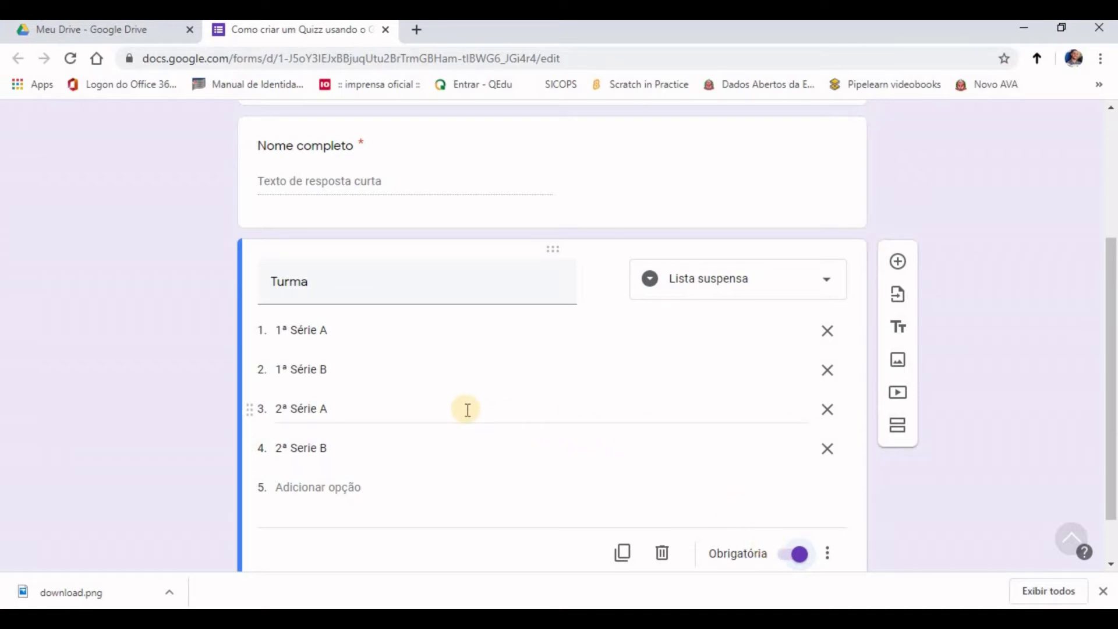
scroll(465, 409, up, 3)
click(492, 339)
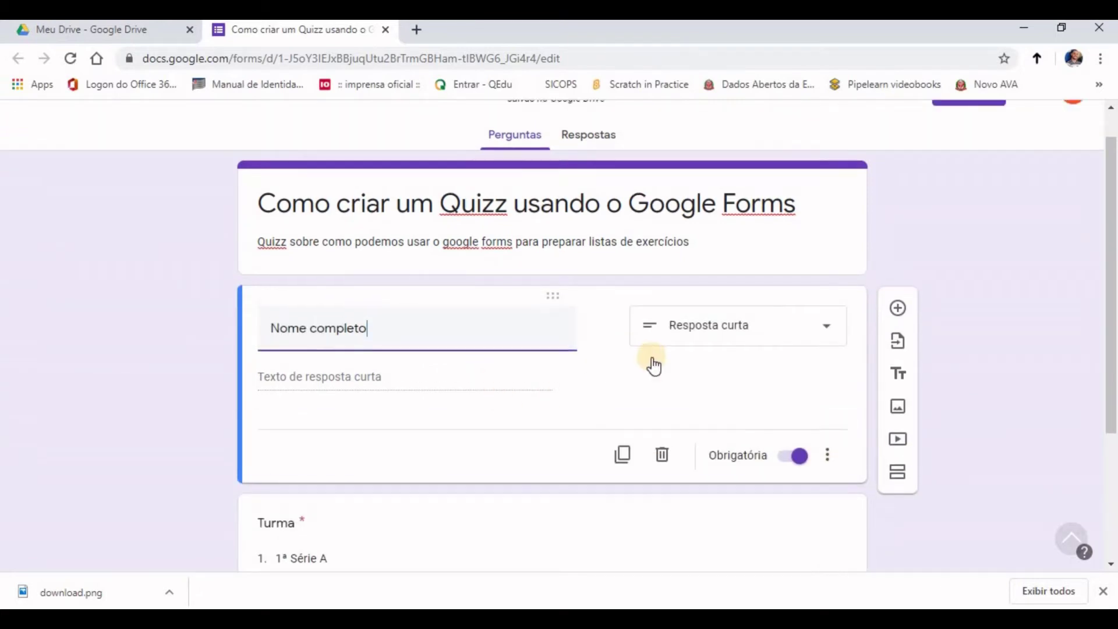
scroll(649, 362, up, 1)
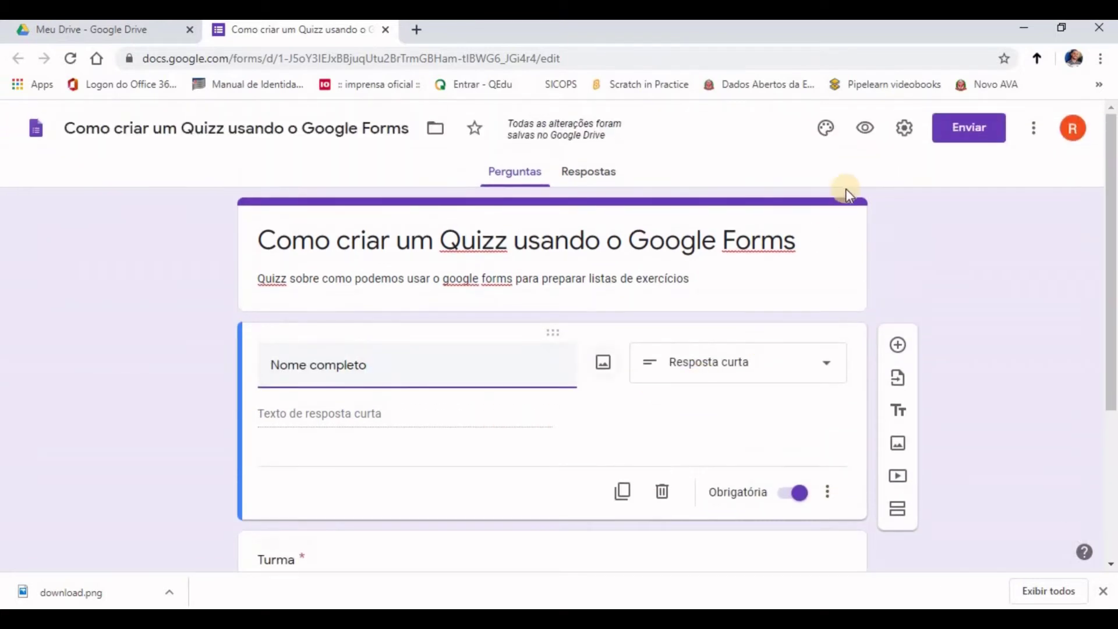
click(867, 139)
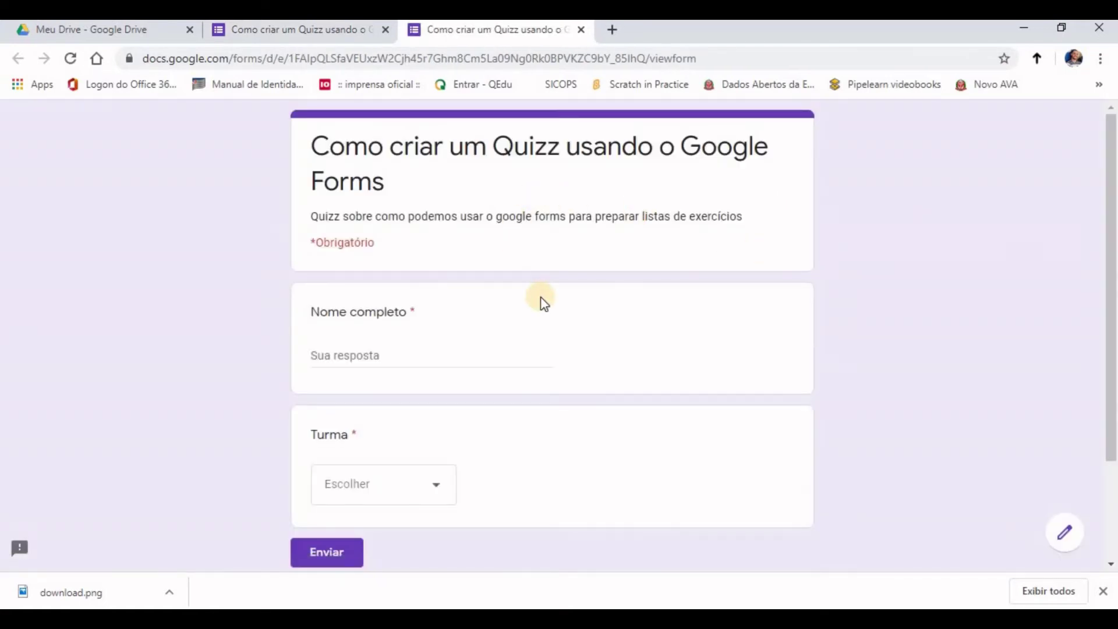
click(451, 348)
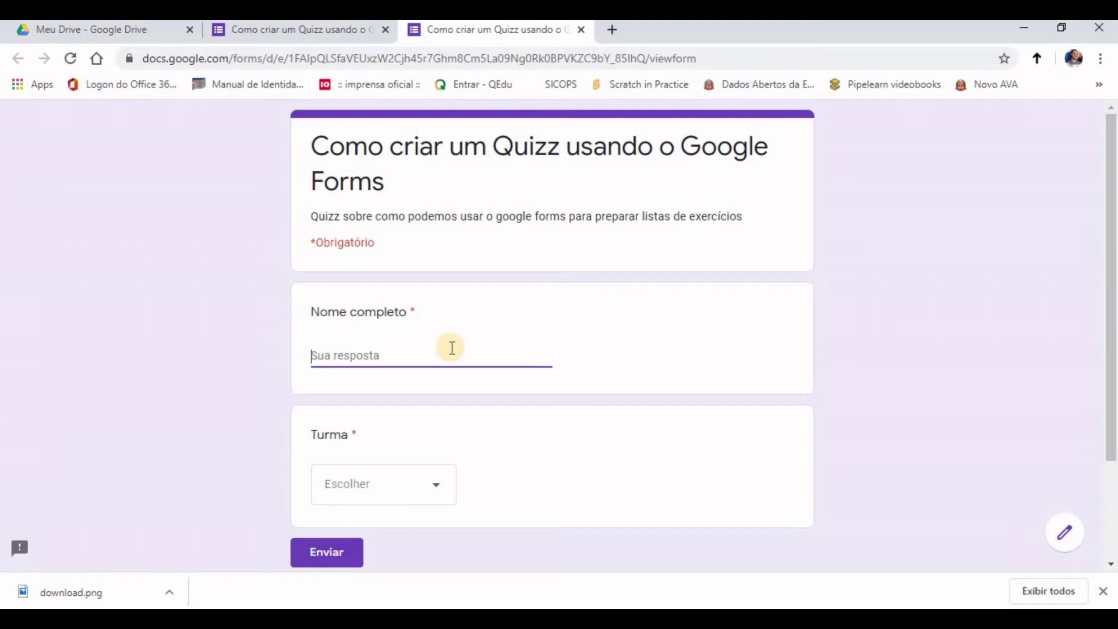
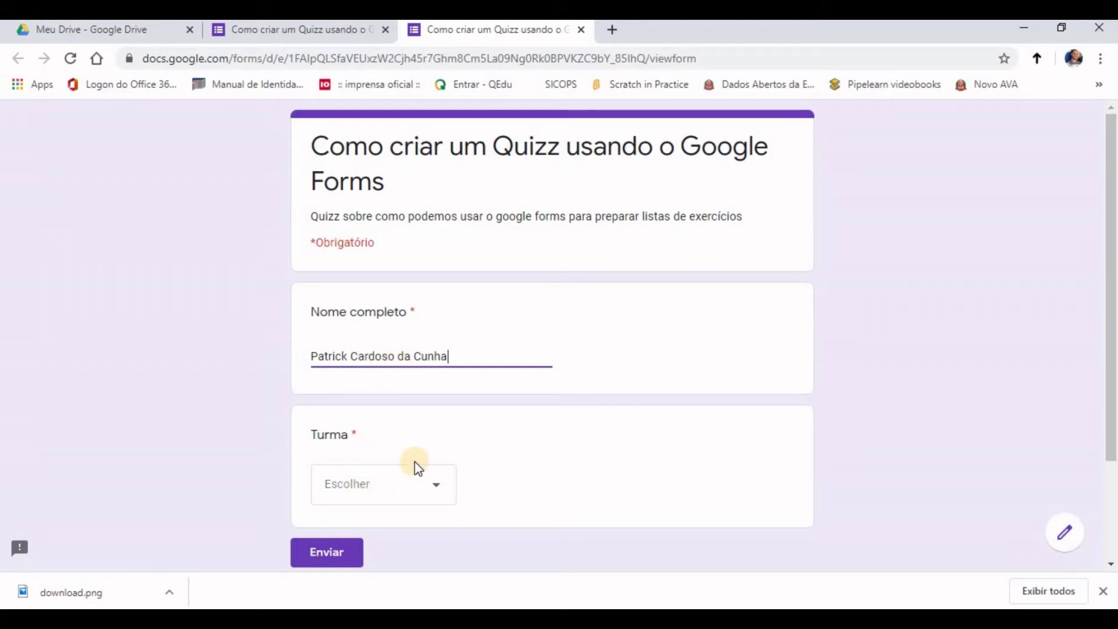
click(436, 494)
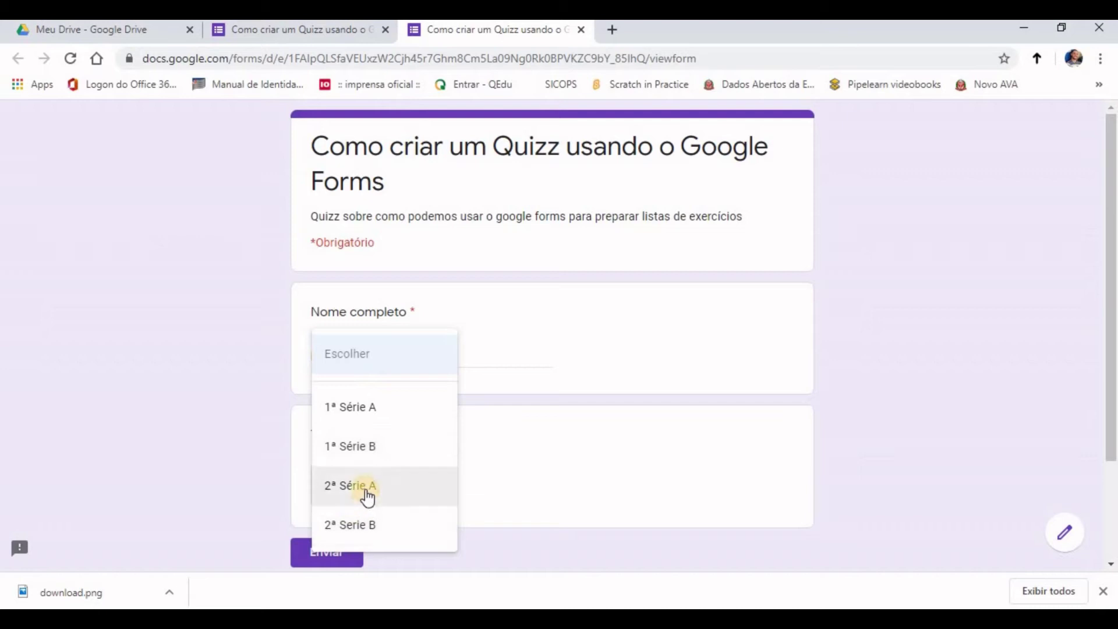
click(365, 491)
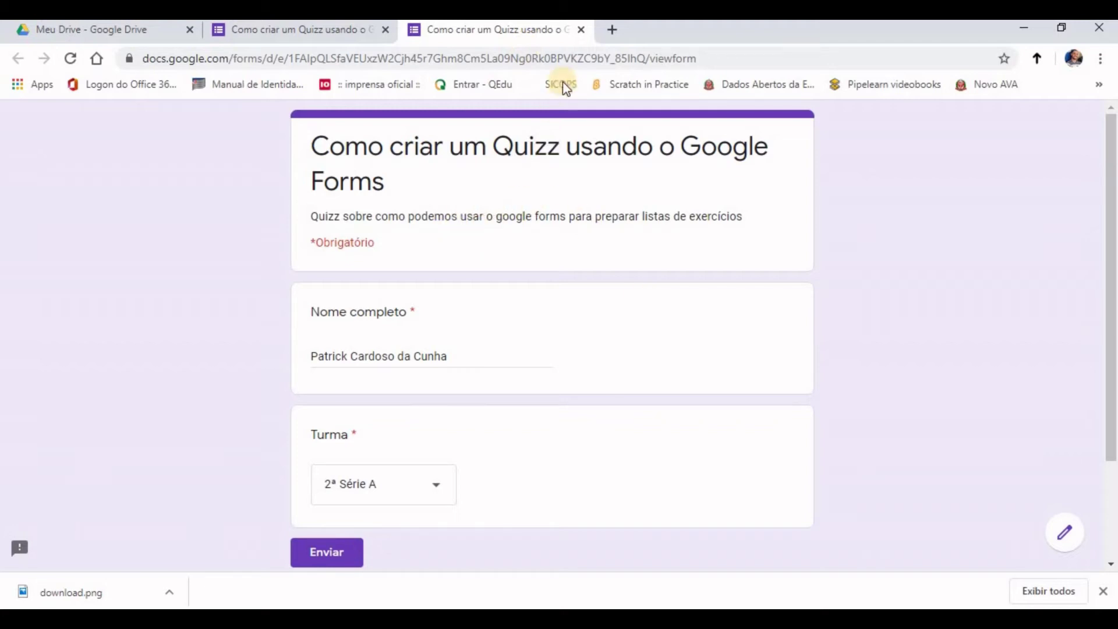
click(581, 30)
click(634, 155)
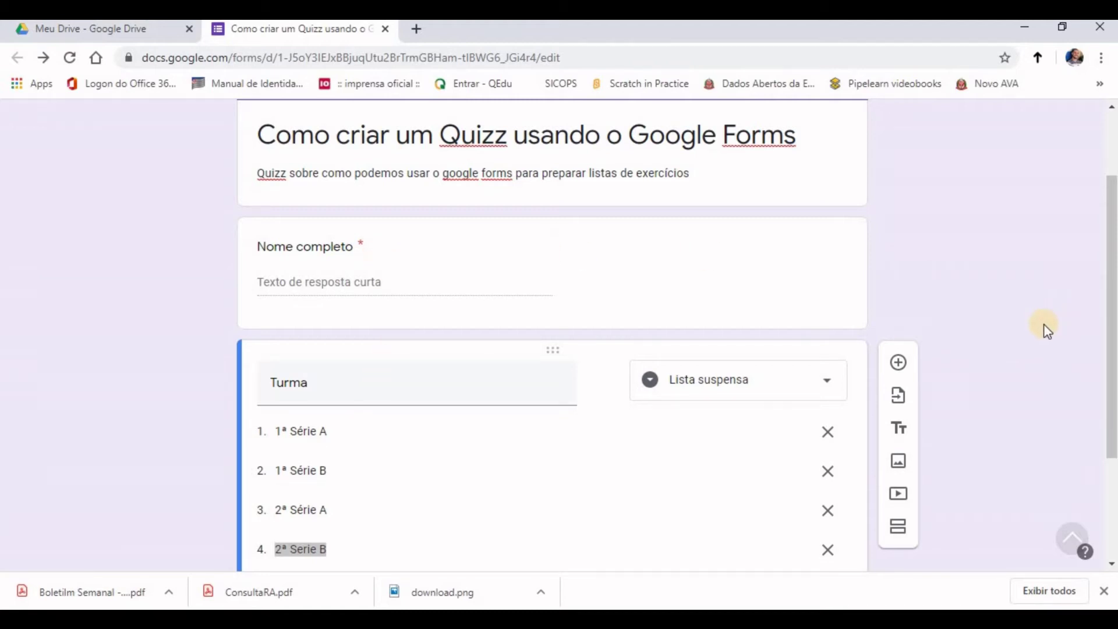
Step: Add a section after the Turma question and title it 'Questão Tipo Múltipla Escolha'
scroll(1031, 330, down, 2)
scroll(1028, 328, down, 1)
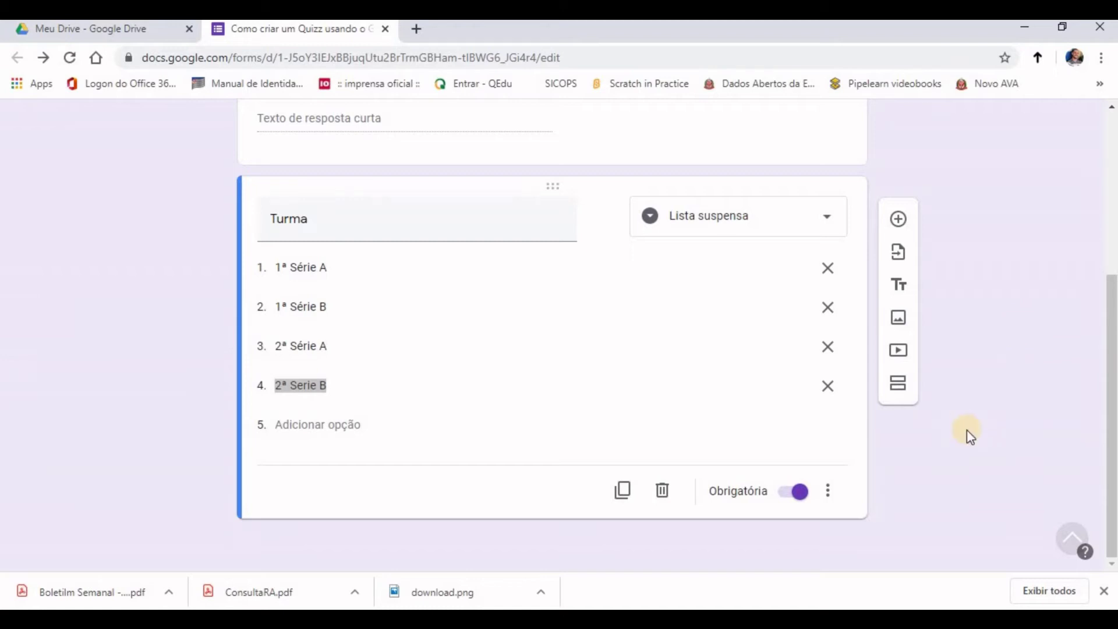
click(898, 386)
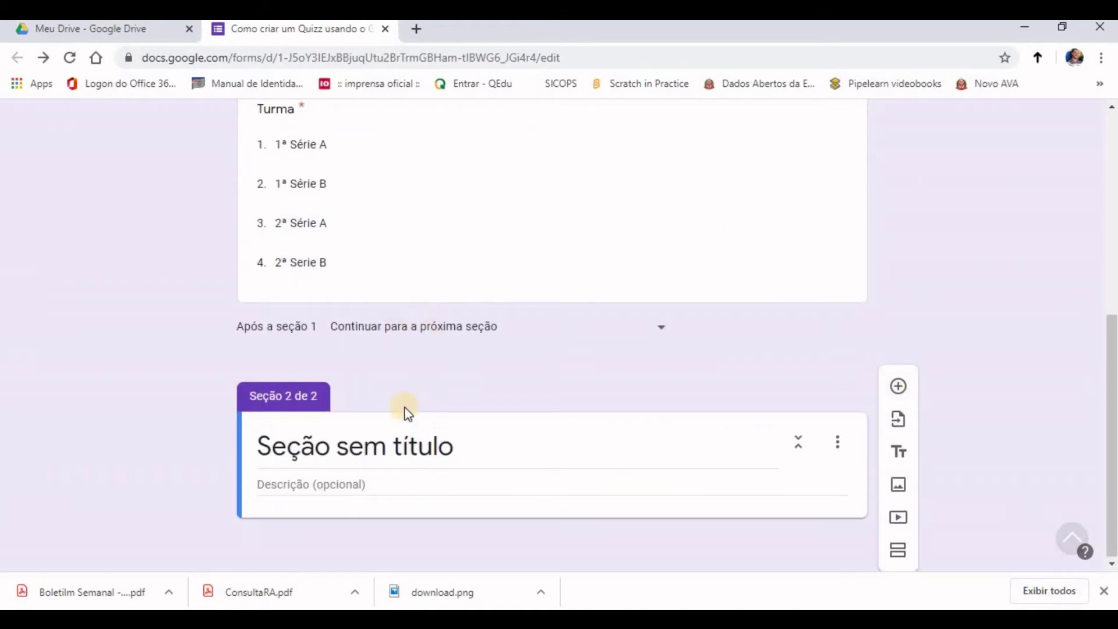
click(422, 446)
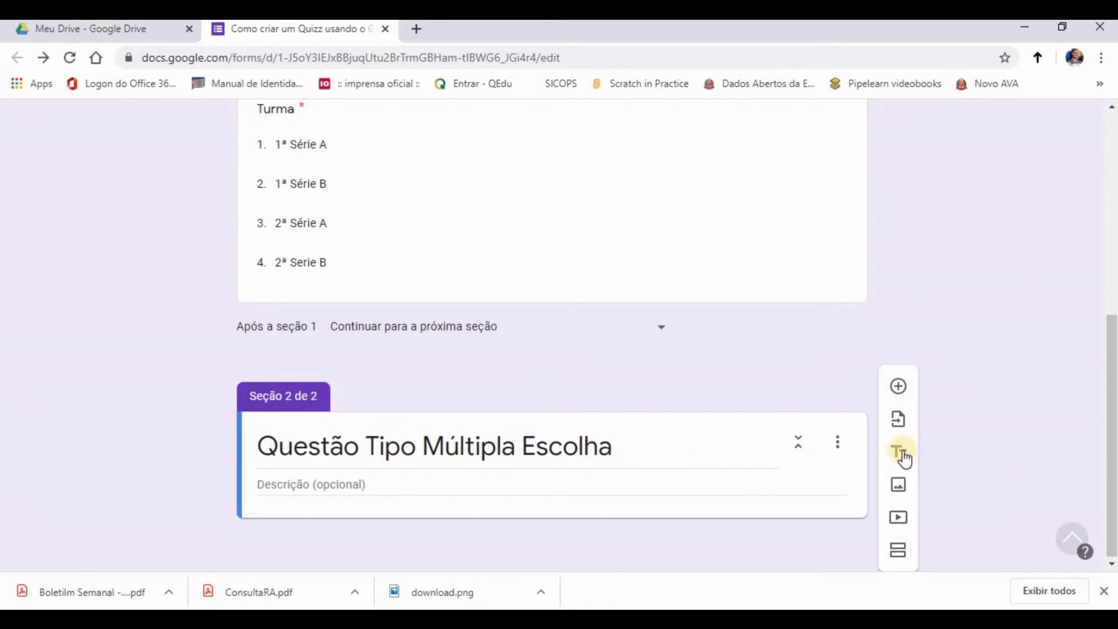
Step: Add a question 'Em uma questão múltipla escolha é possível...' and paste its four answer options
click(899, 390)
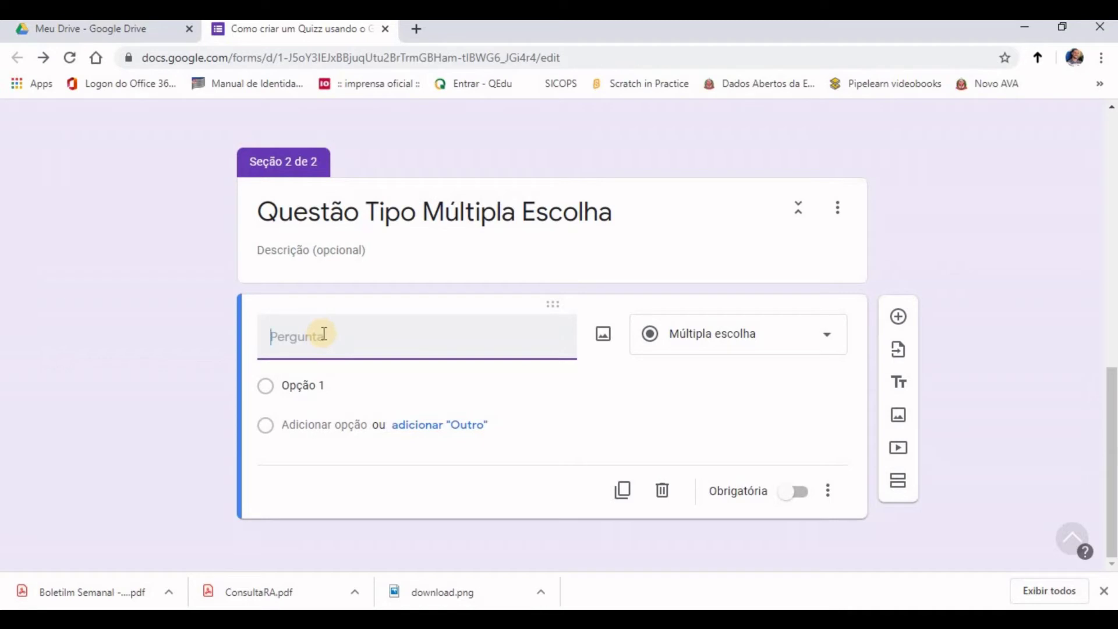
text(Em uma questão múltipla escolha é possivel...)
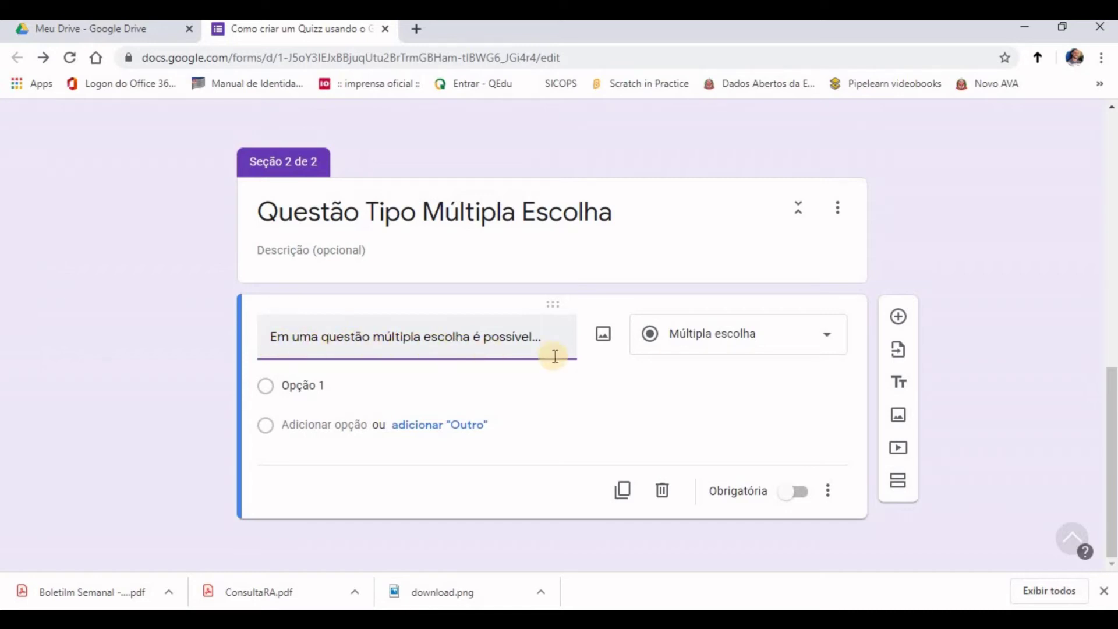
click(331, 385)
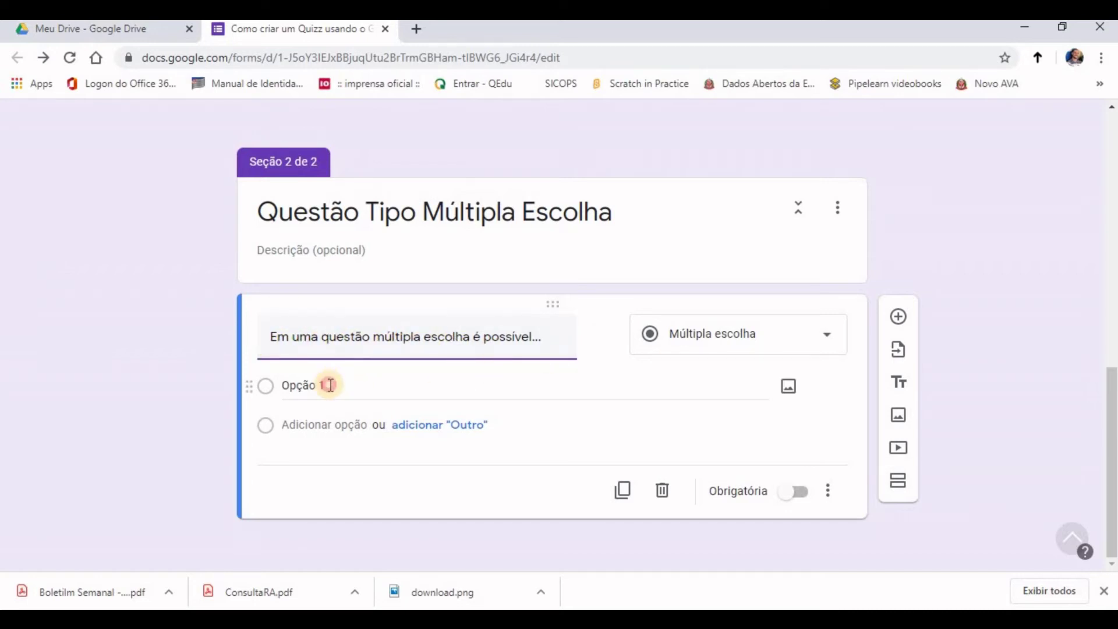
click(330, 385)
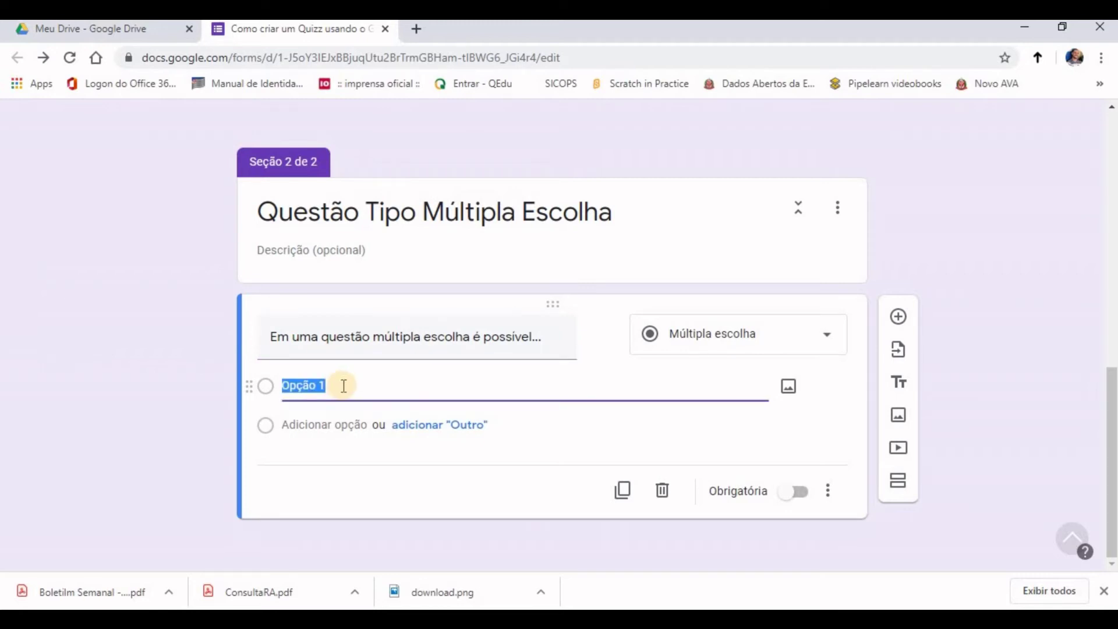
text(Escolher mais de uma alternativa. O aluno poderá digitar uma resposta. O aluno poderá inserir uma figura)
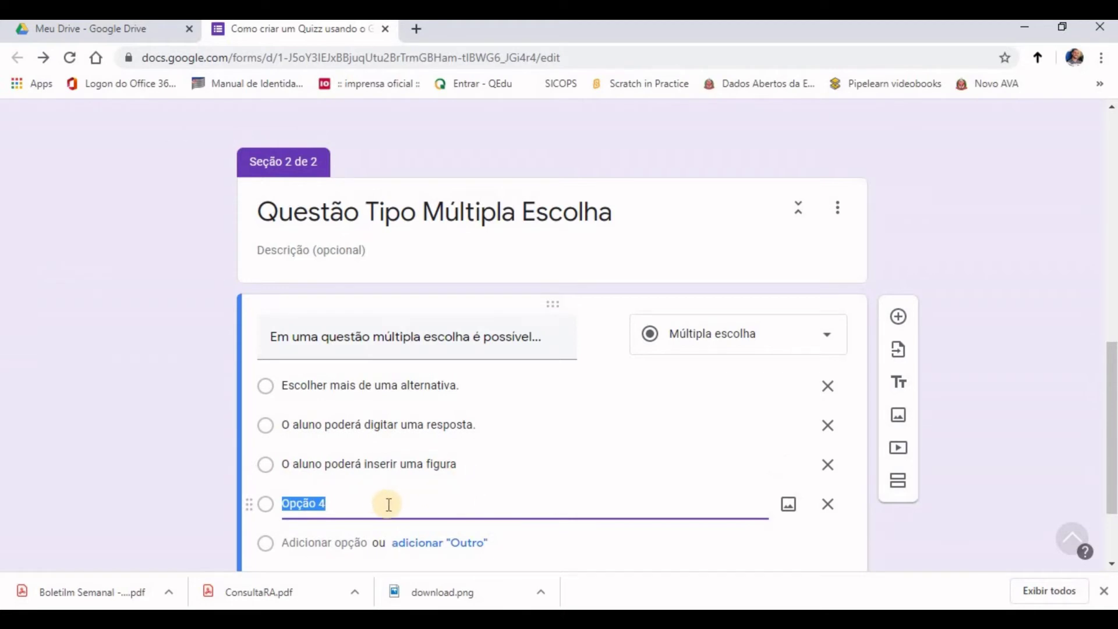
text(O aluno poderá escolher uma única alternativa.)
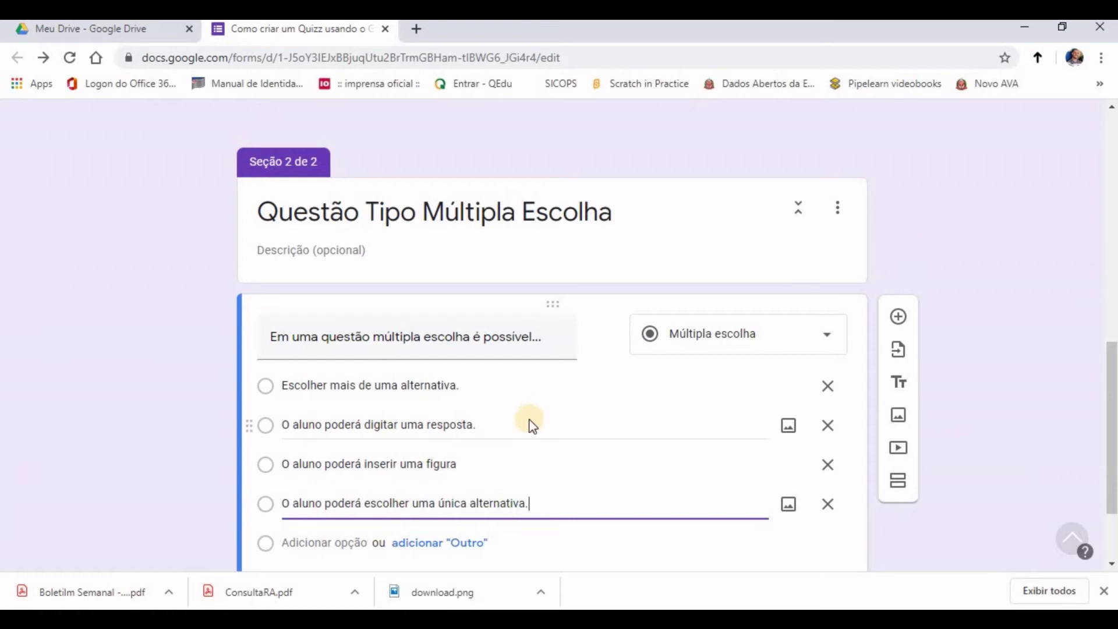
scroll(527, 423, down, 2)
scroll(528, 419, down, 1)
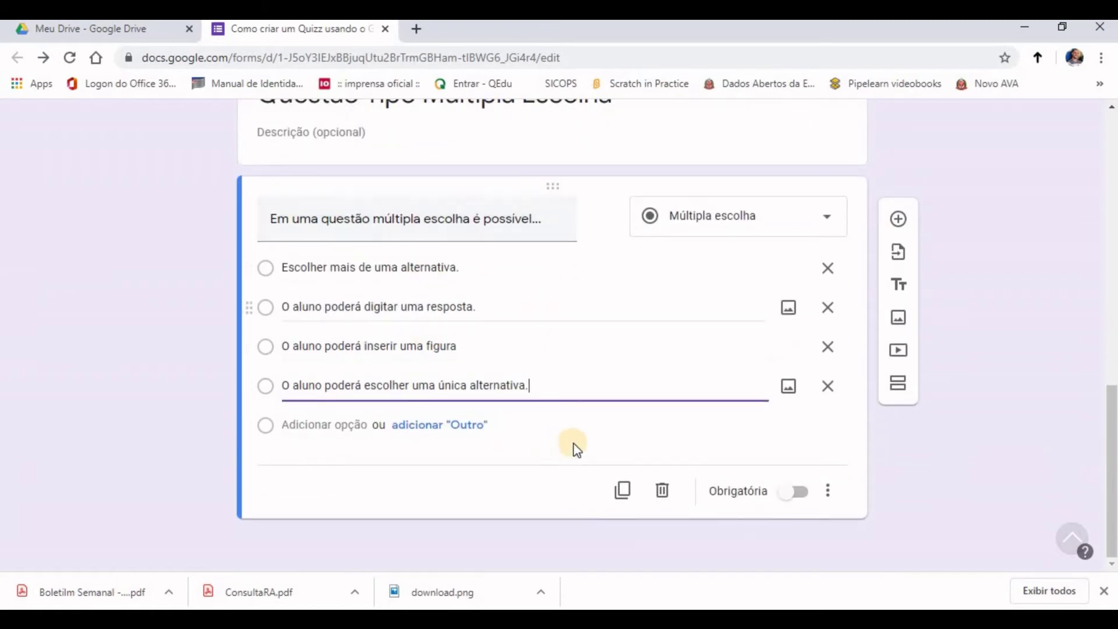
Step: Make the question required, adding and then removing its description field
click(803, 495)
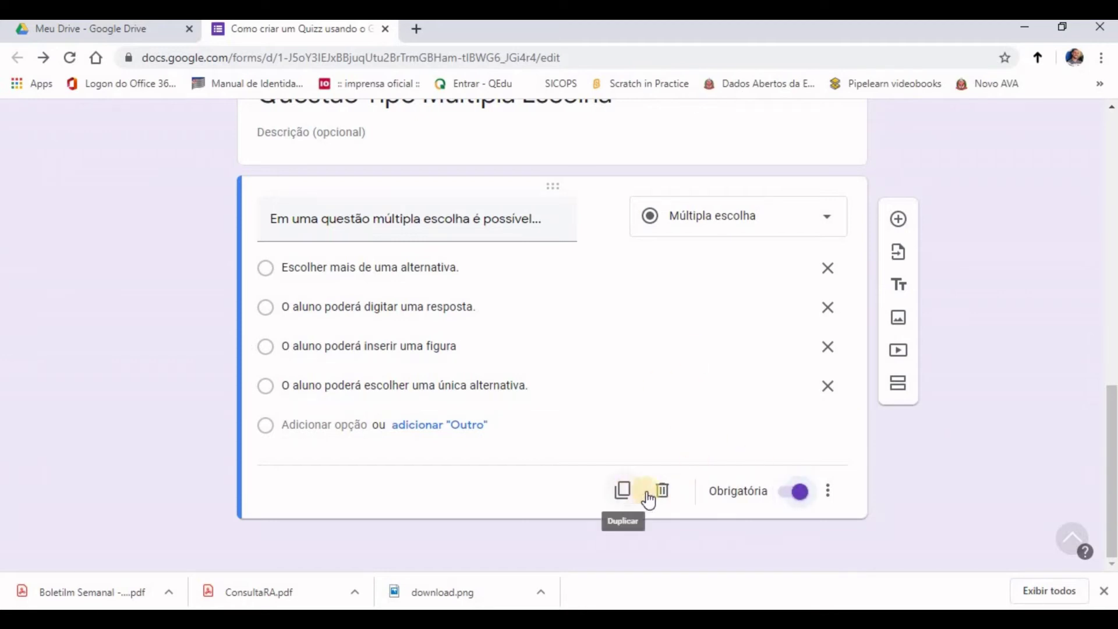
click(829, 498)
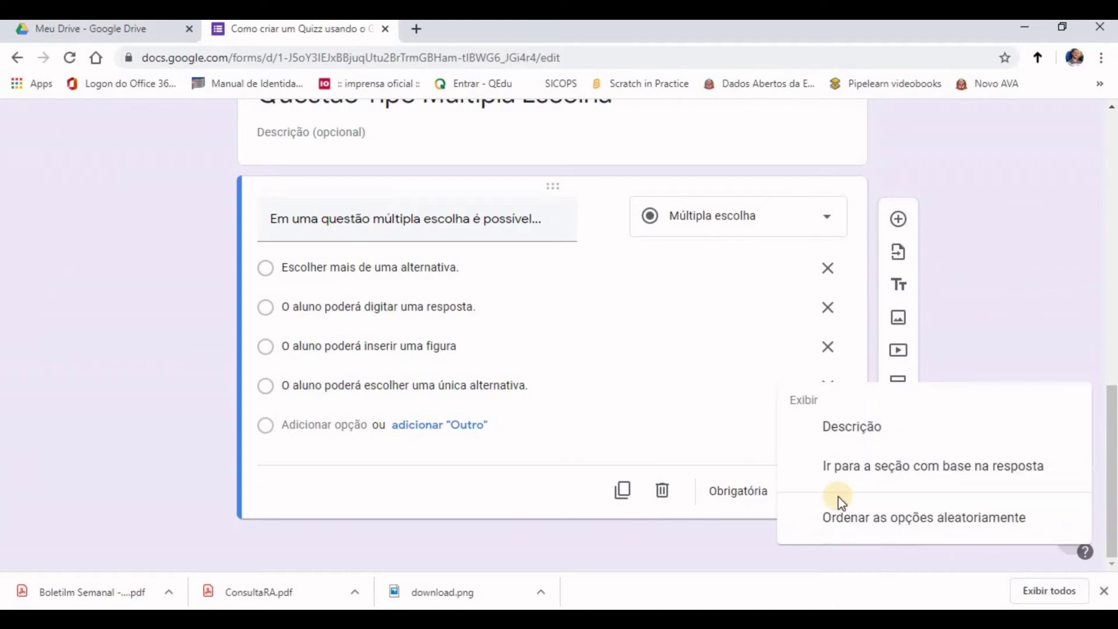
click(850, 431)
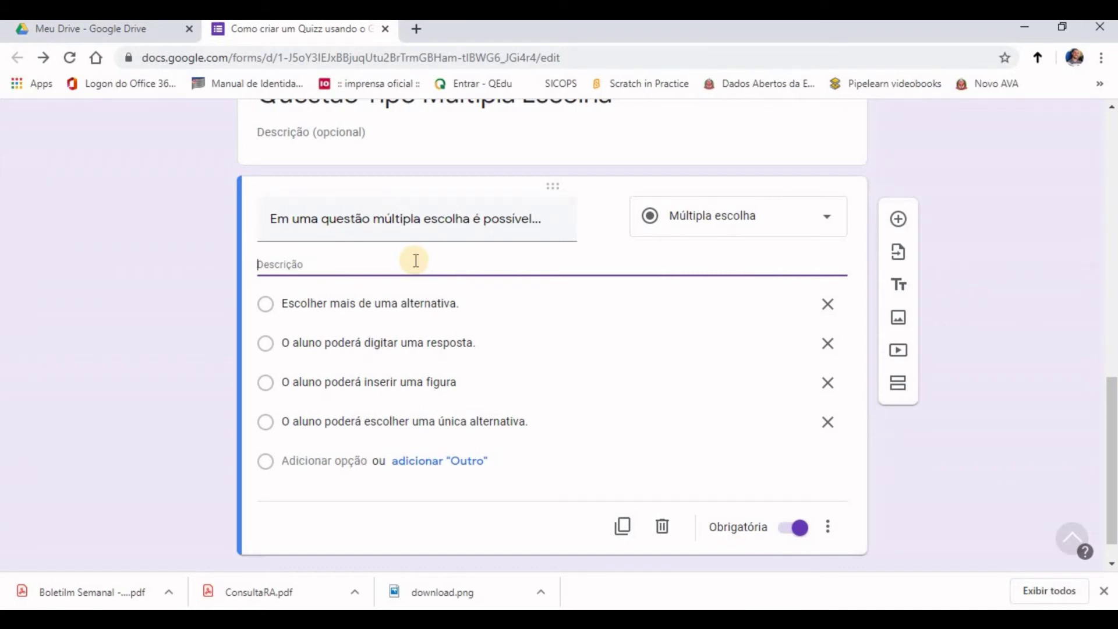
click(828, 527)
click(809, 443)
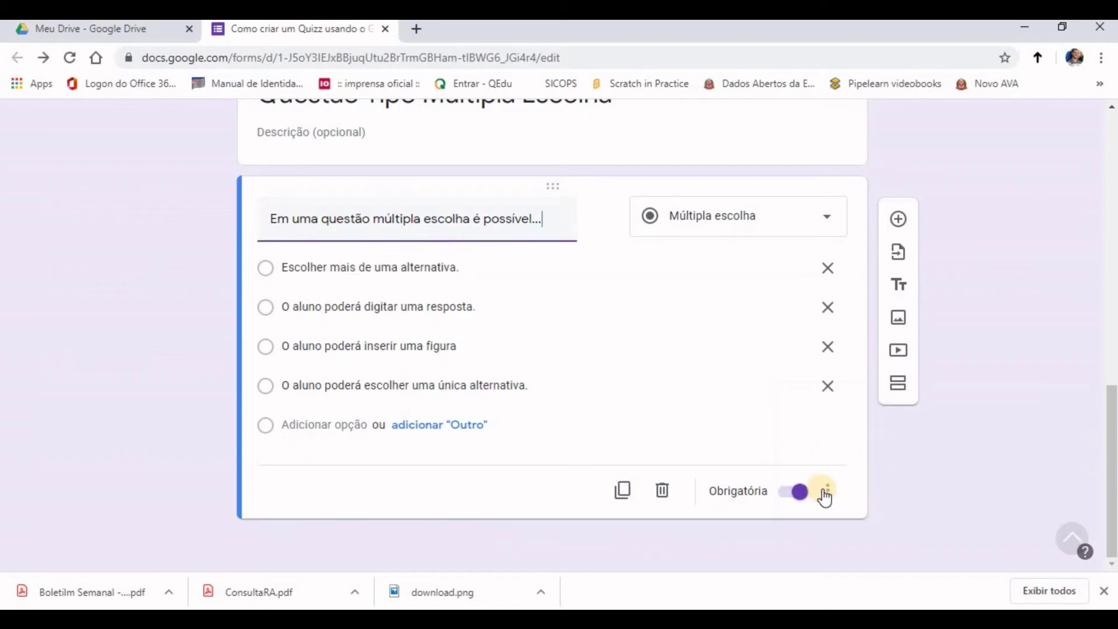
click(827, 491)
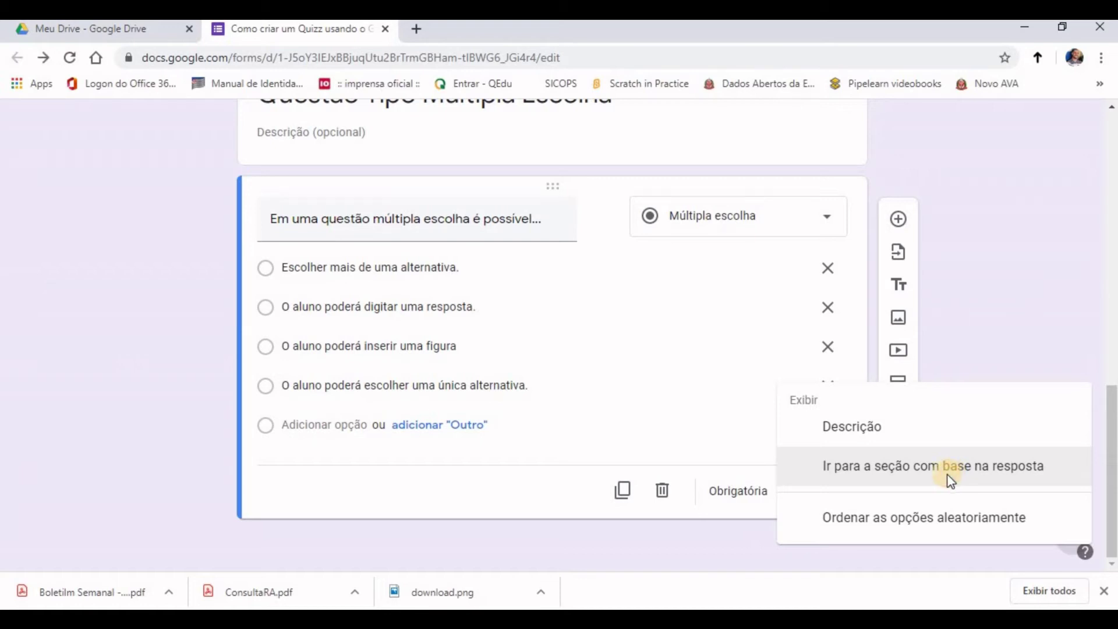
Step: Try answer-based section routing, turn it off, and shuffle the answer options instead
click(953, 479)
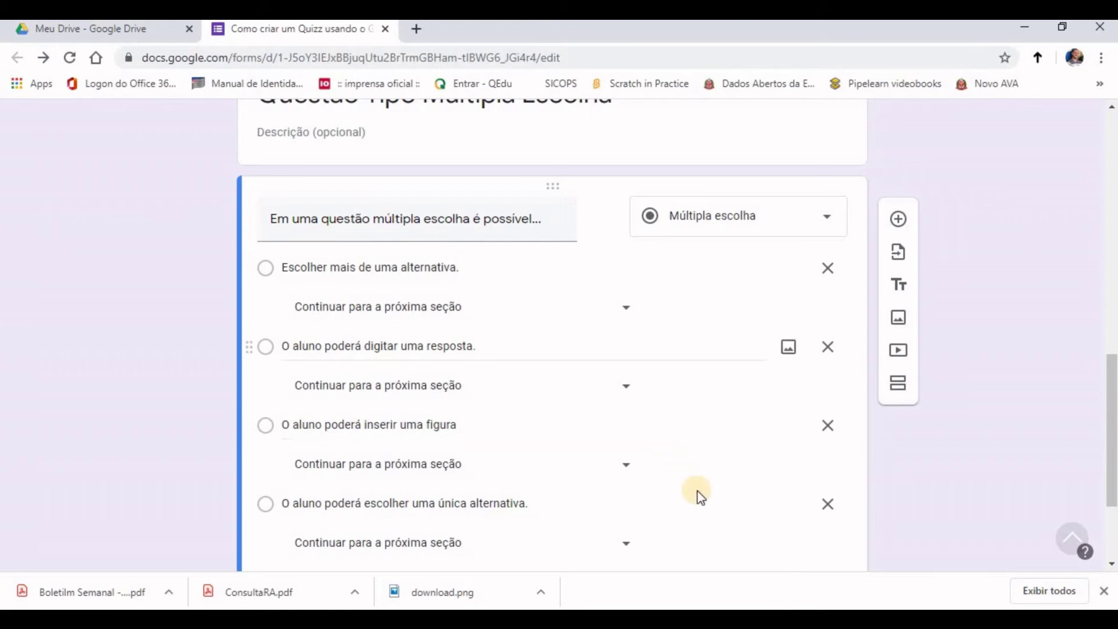
scroll(812, 489, down, 3)
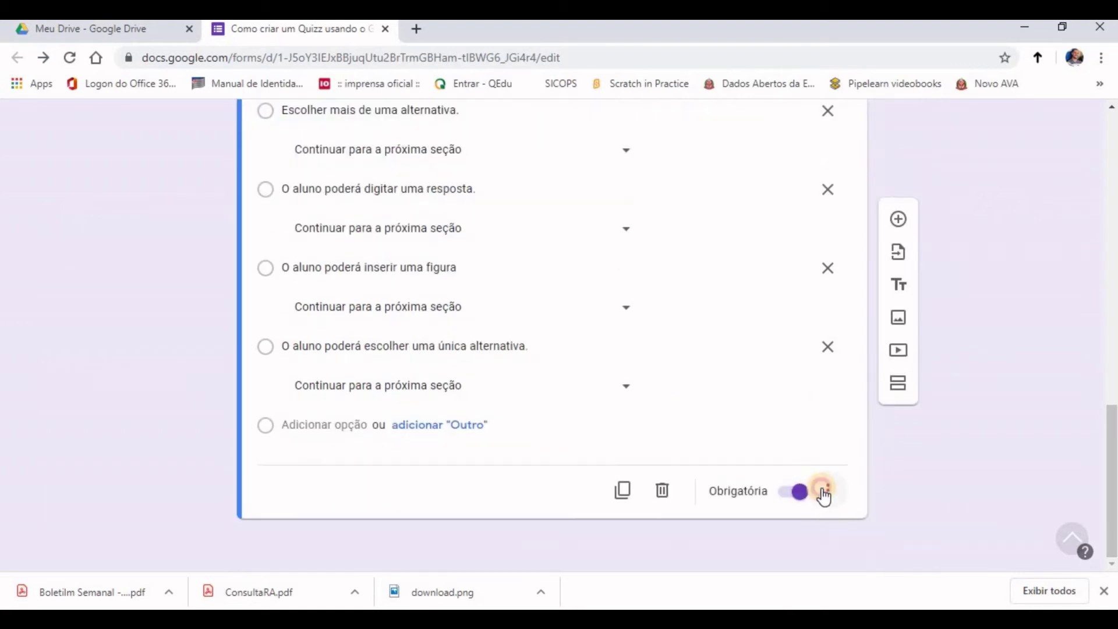
click(825, 492)
click(855, 467)
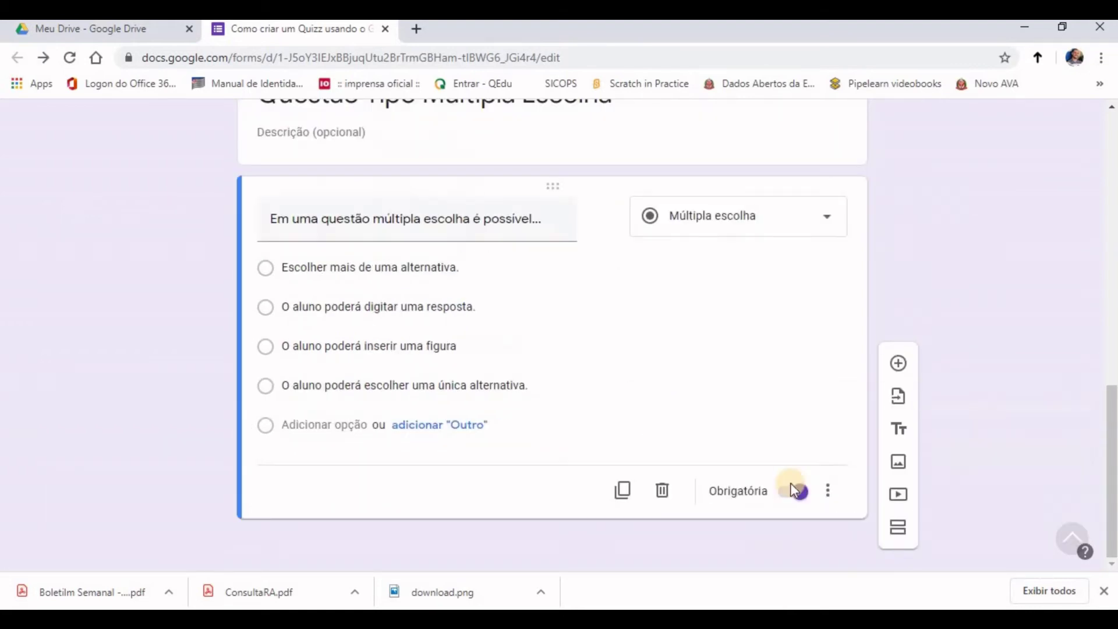
click(827, 491)
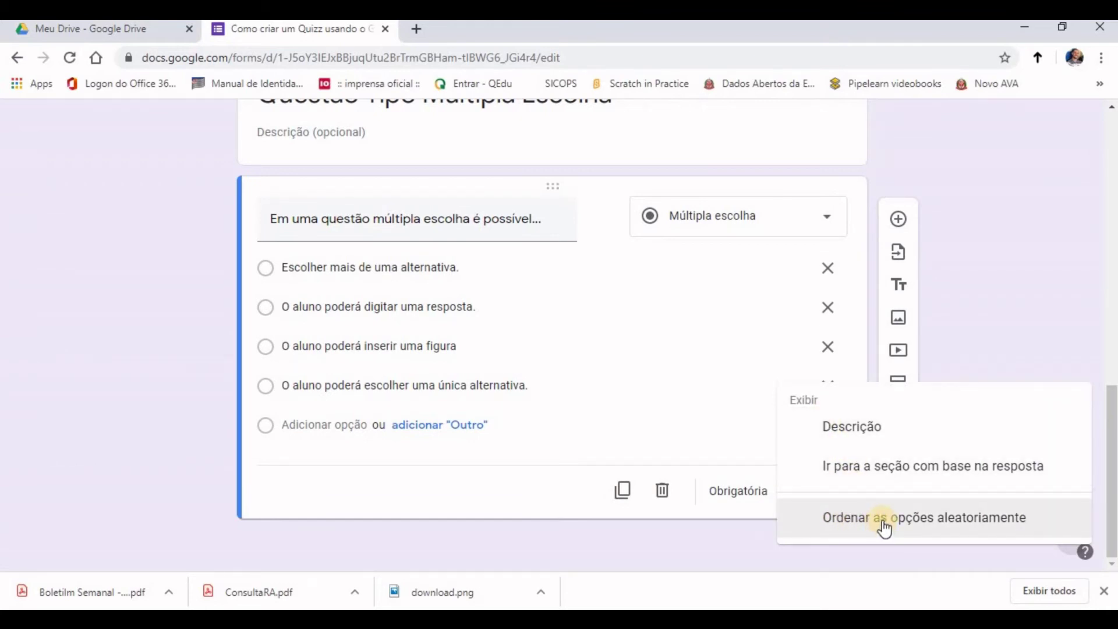
click(882, 520)
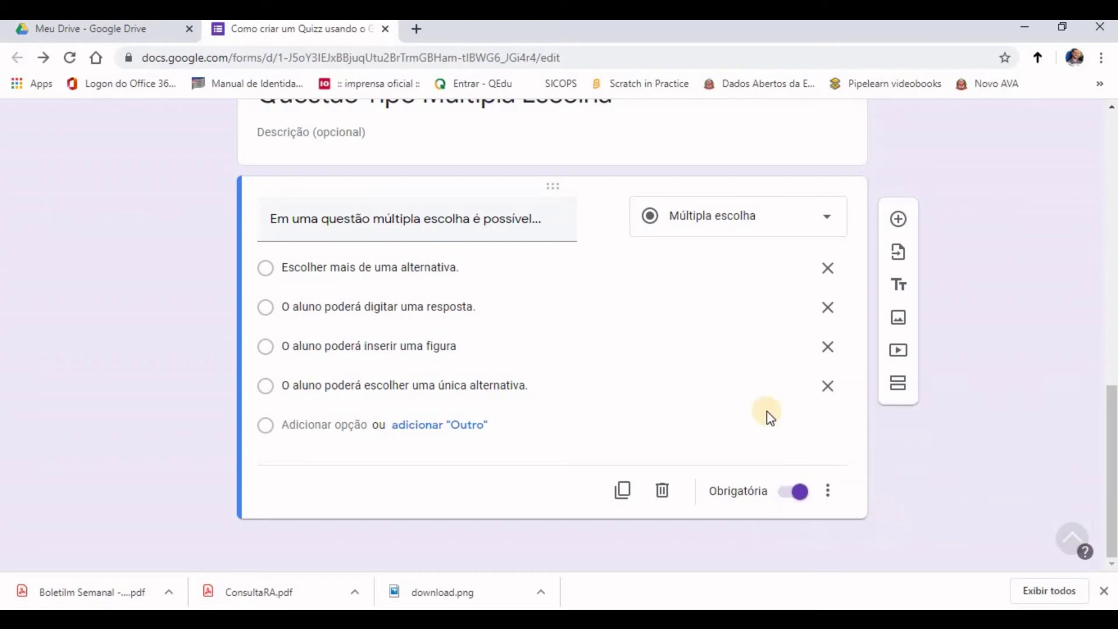
click(829, 490)
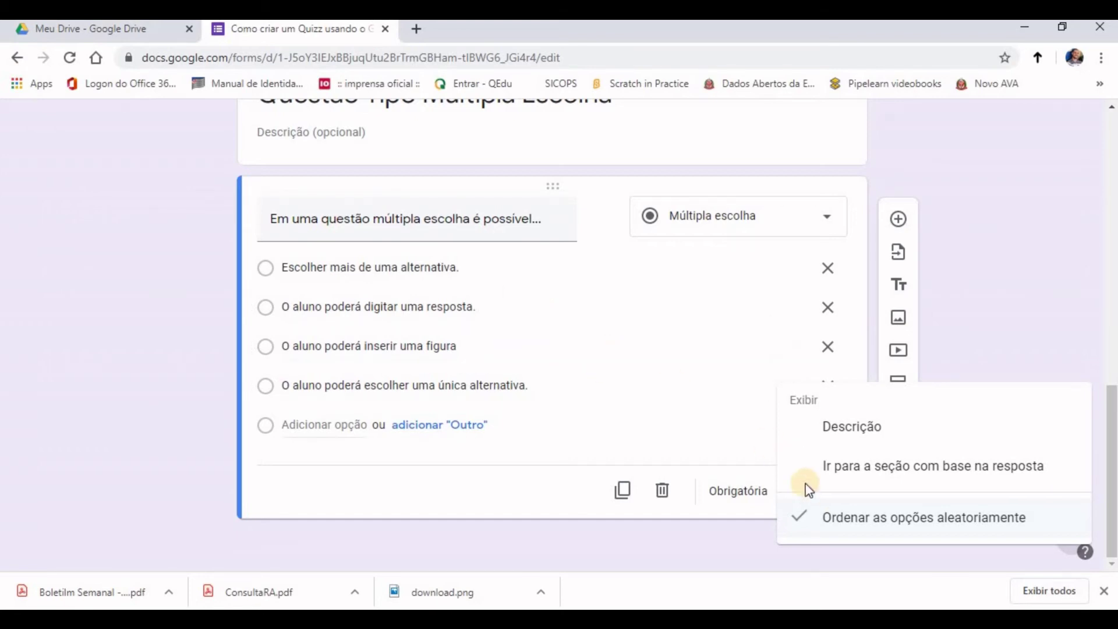
click(656, 390)
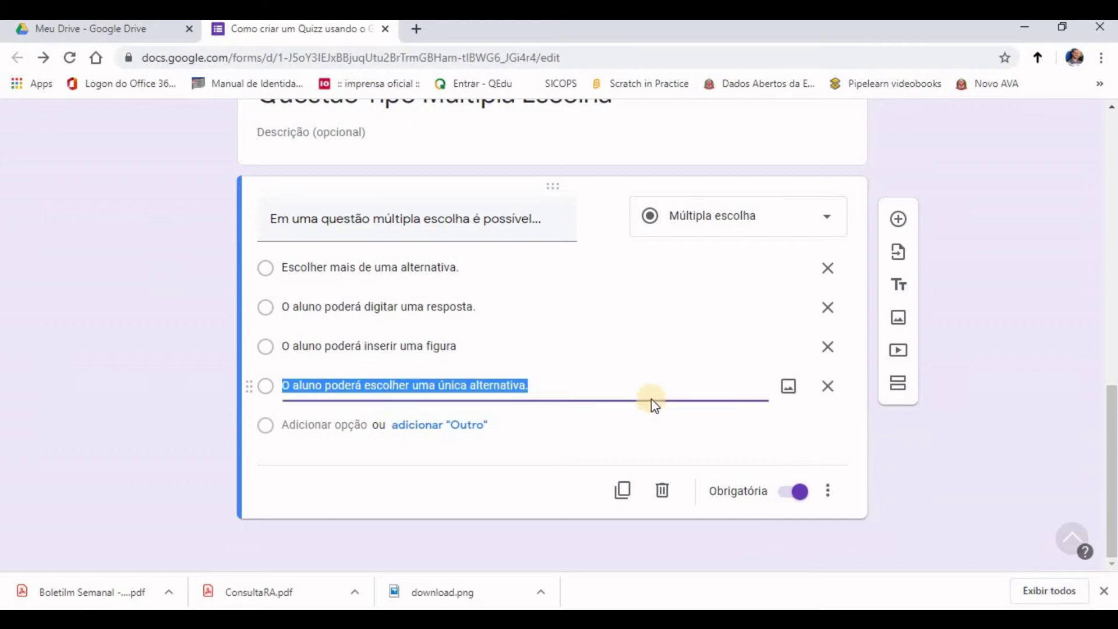
click(902, 455)
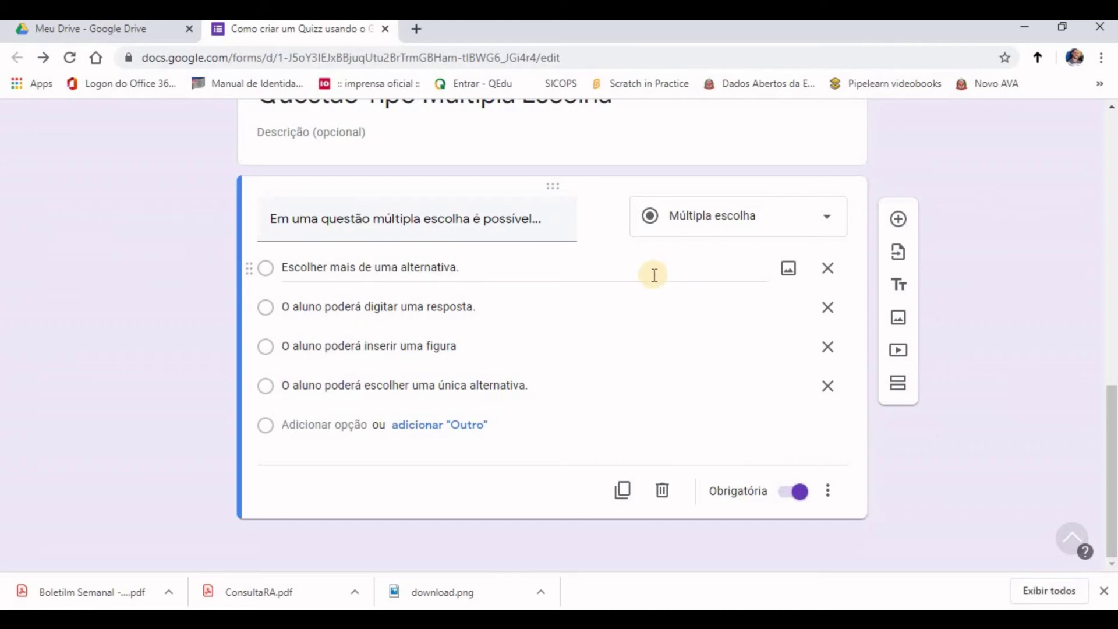
click(824, 218)
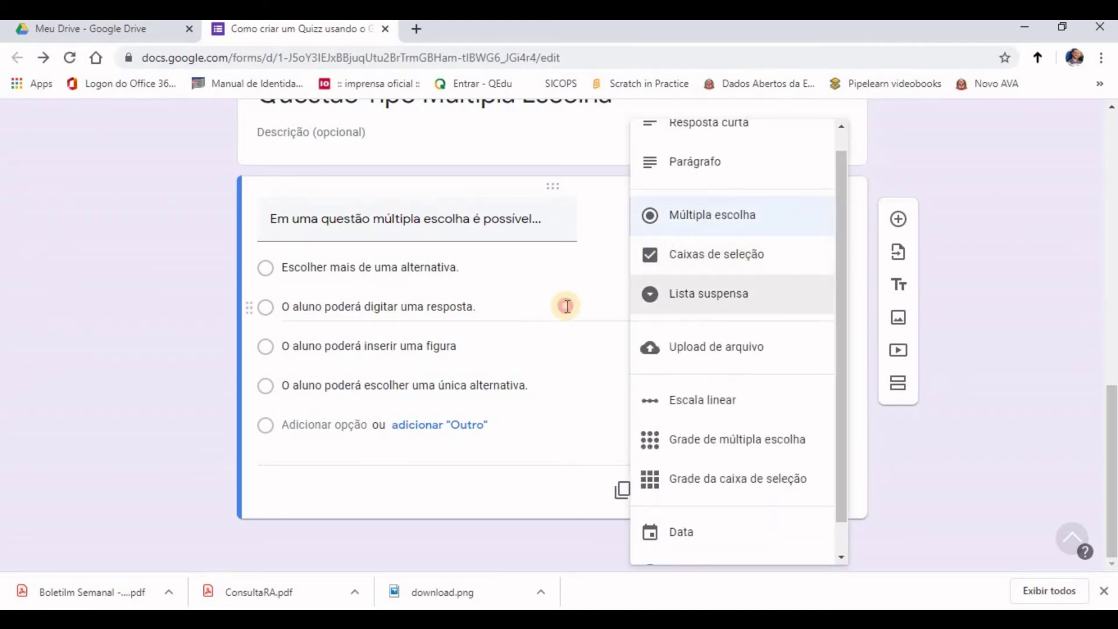
Step: Add a third section named 'Caixas de Seleção'
click(566, 306)
click(906, 388)
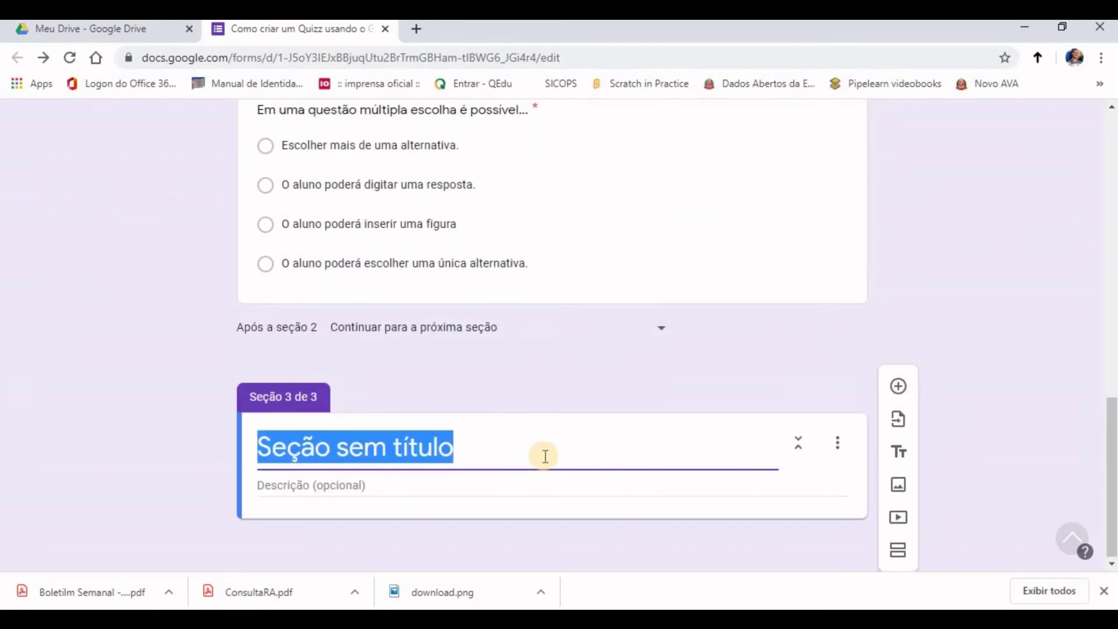
key(ctrl+v)
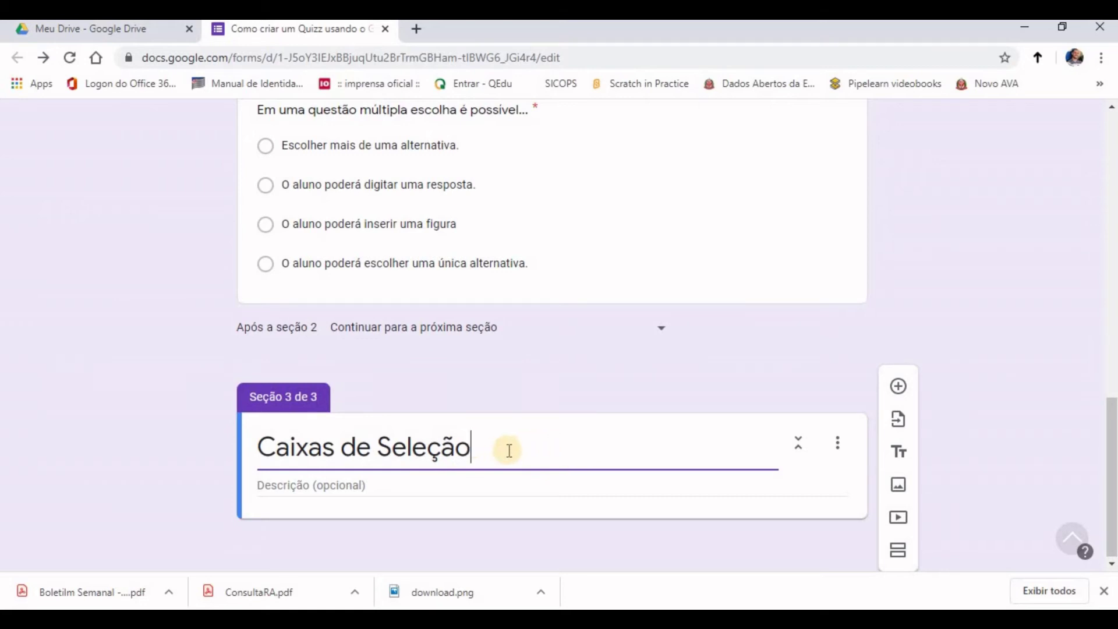
Step: Add the question 'Com o Google Forms é possível...' with five pasted answer options
click(899, 388)
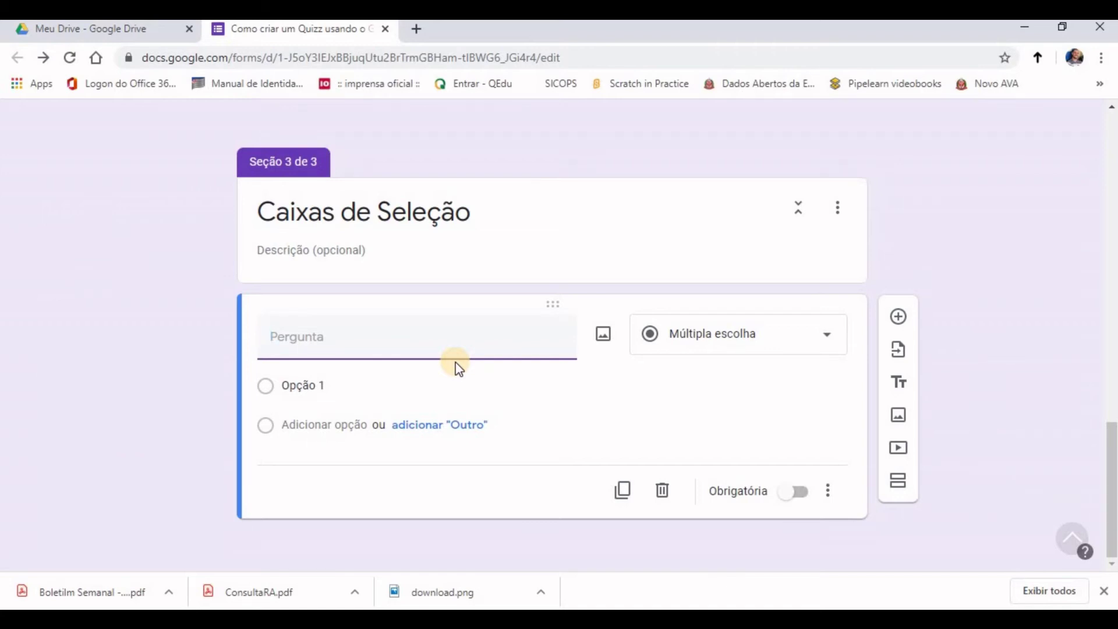
key(ctrl+v)
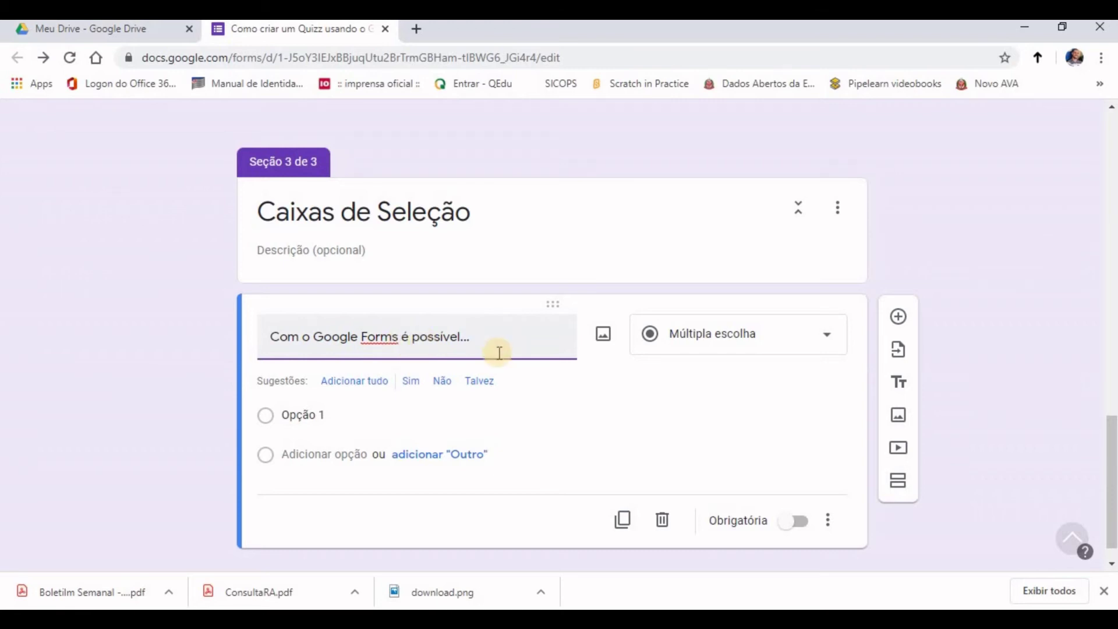
click(343, 416)
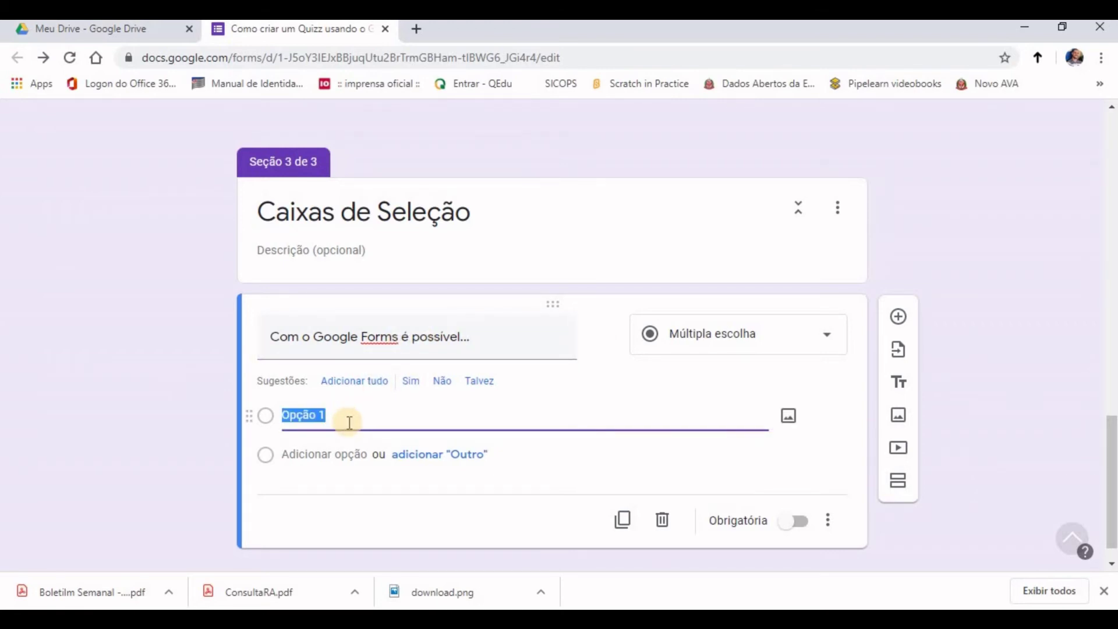
key(ctrl+v)
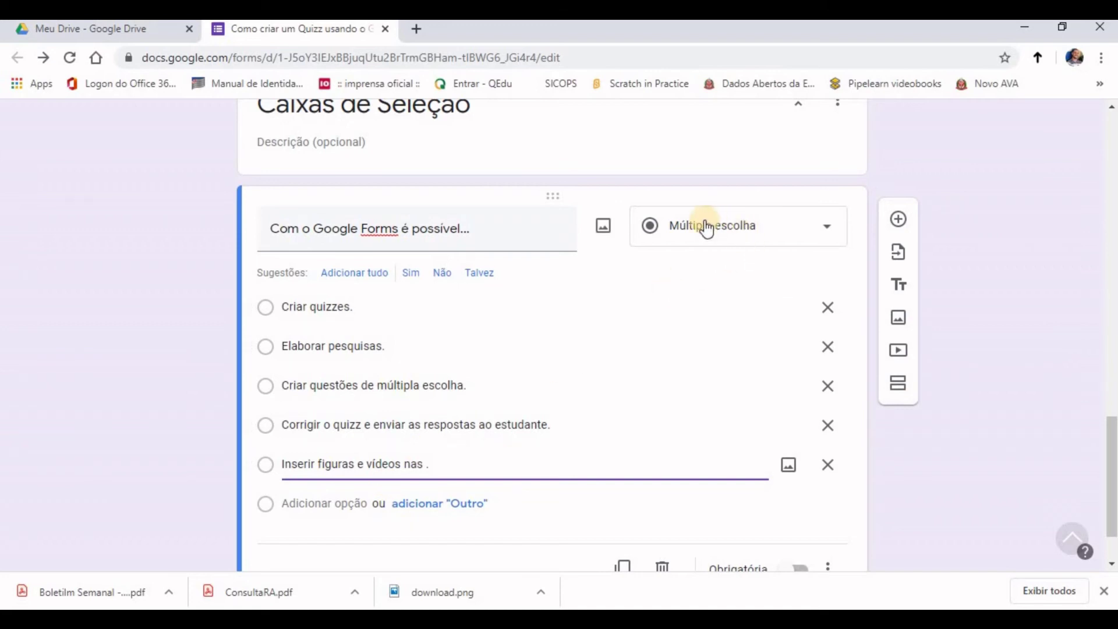
Step: Change the question to checkboxes, make it required and shuffle its option order
click(834, 236)
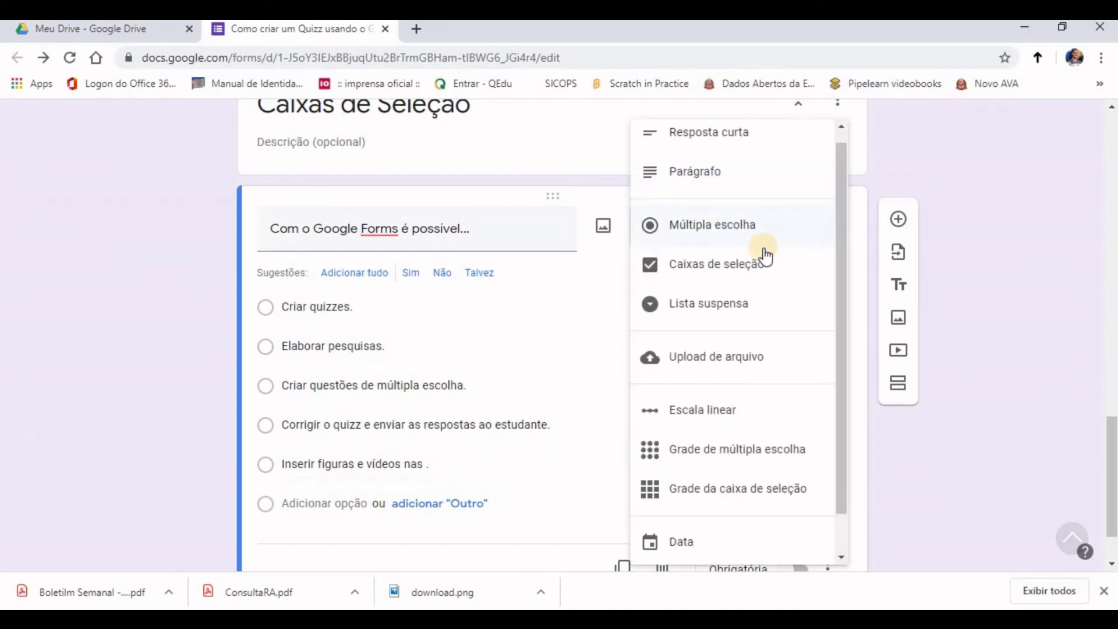
click(738, 272)
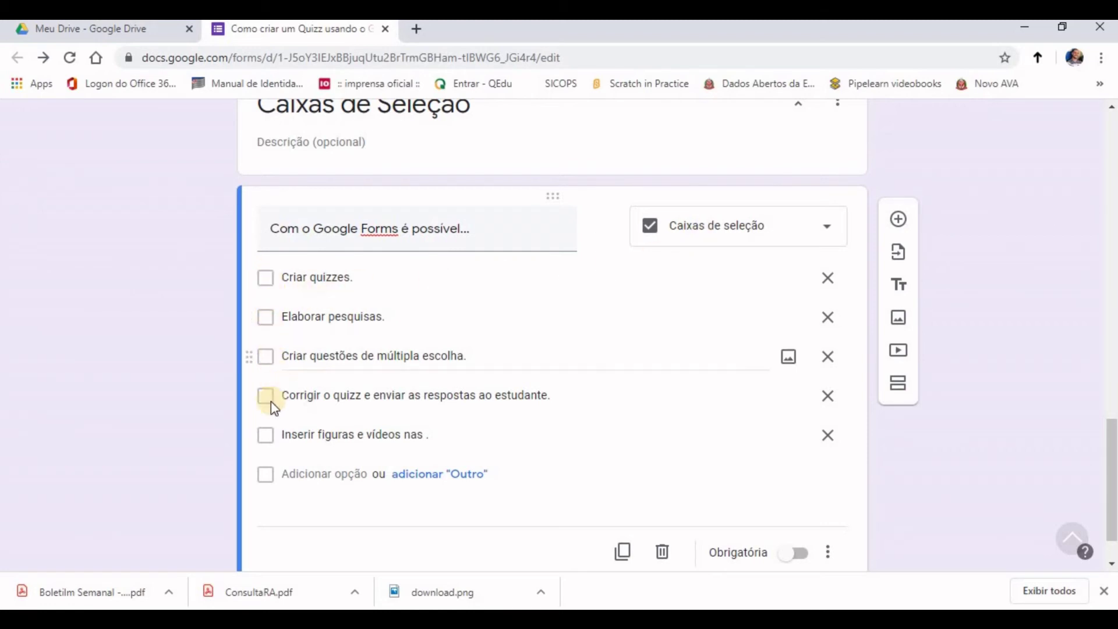
scroll(818, 494, down, 1)
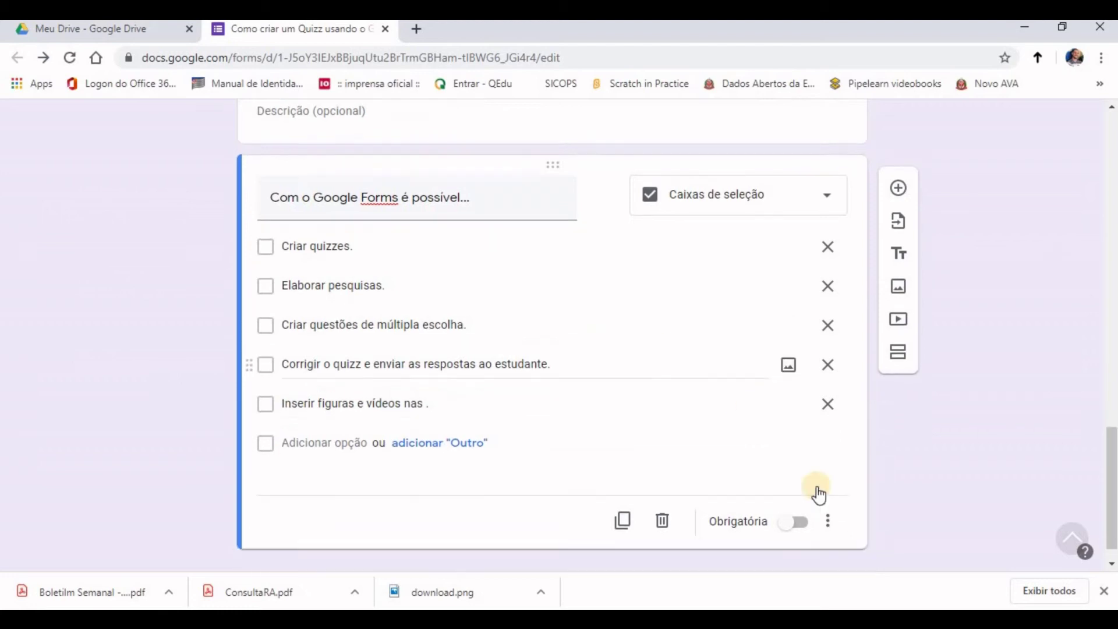
scroll(818, 494, down, 1)
click(797, 492)
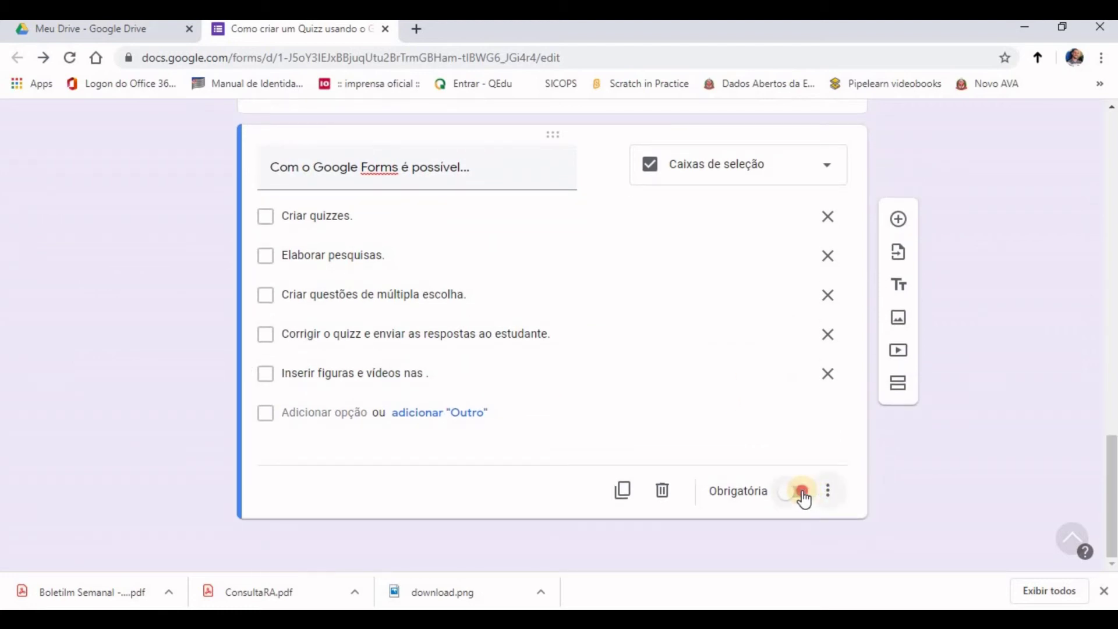
click(829, 494)
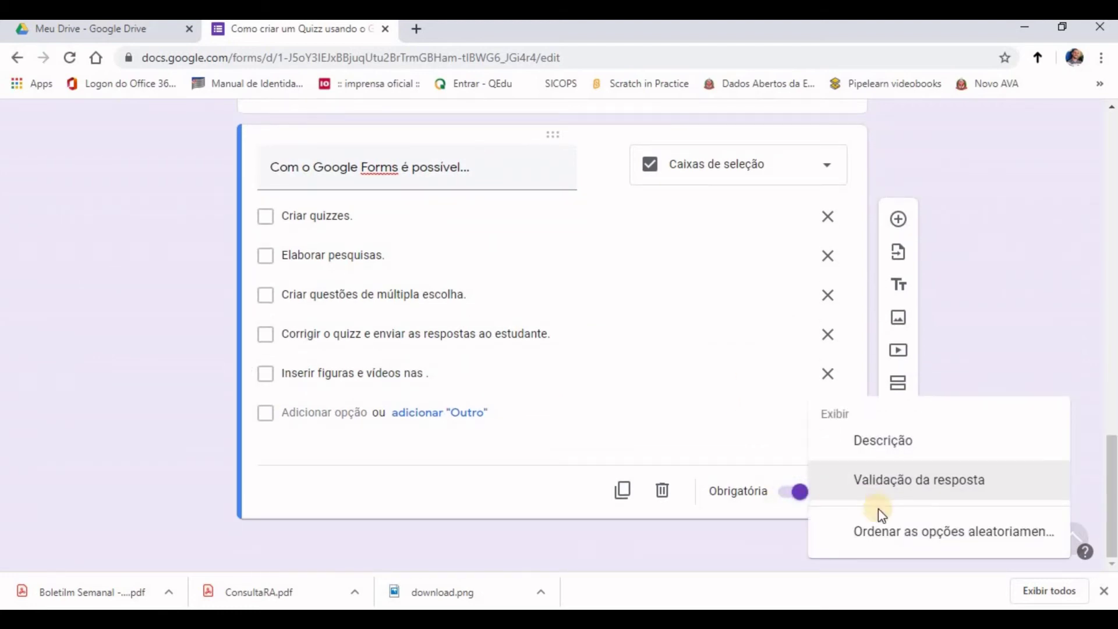
click(896, 533)
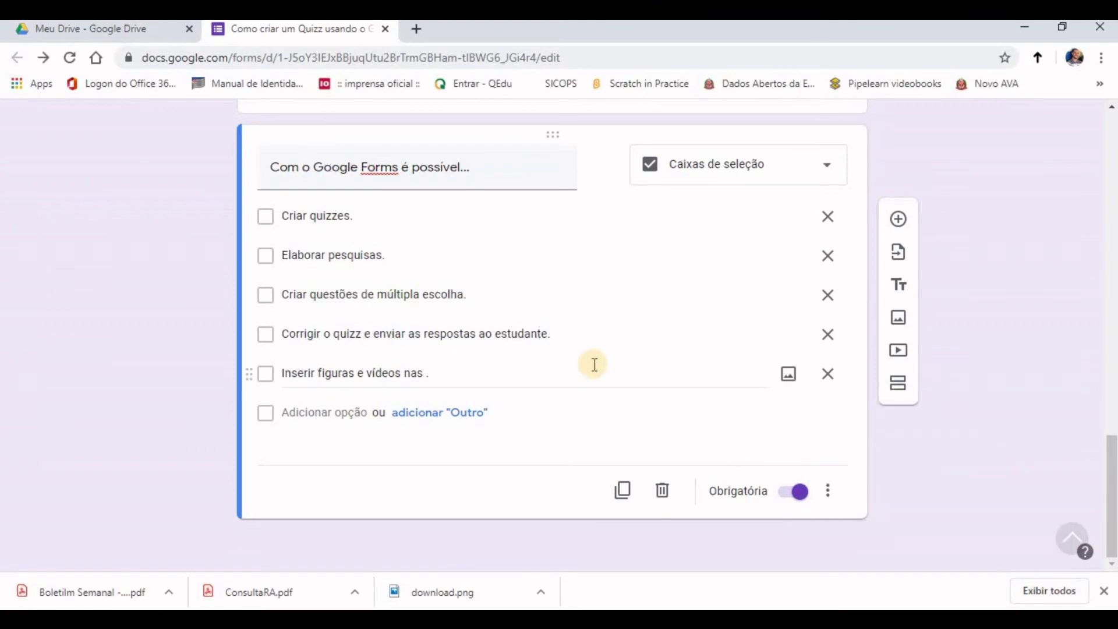
scroll(583, 384, up, 1)
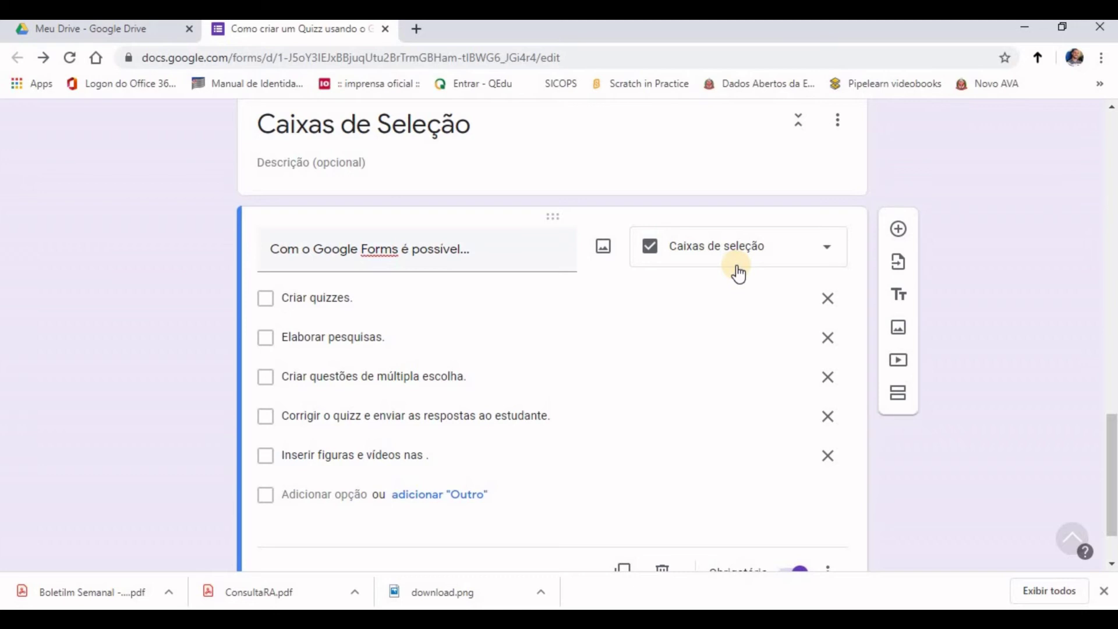
click(1036, 270)
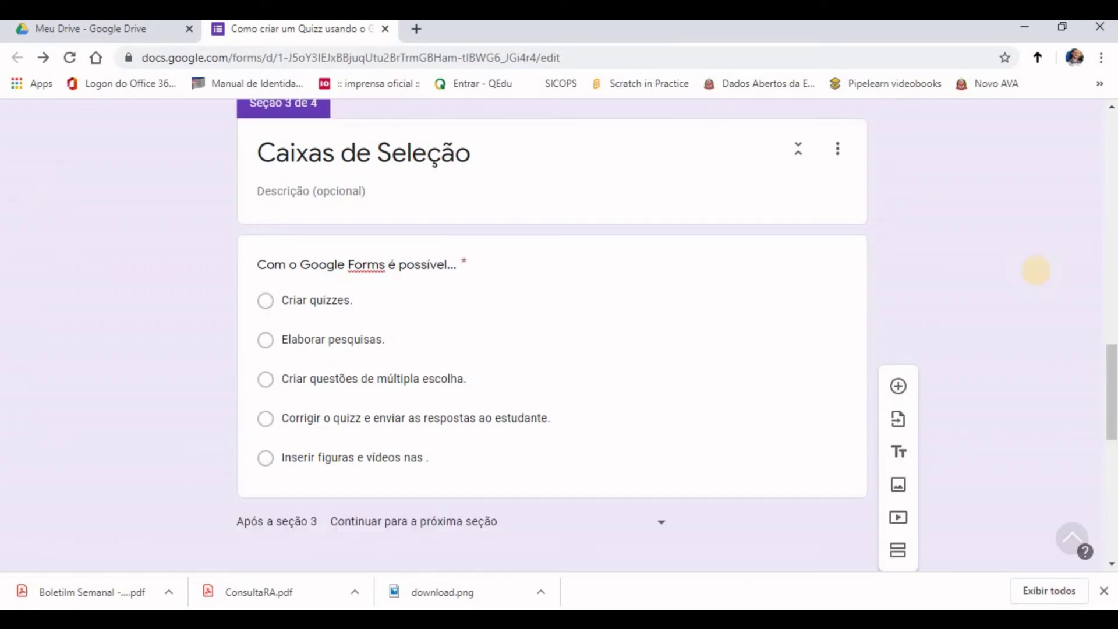
scroll(1040, 277, down, 7)
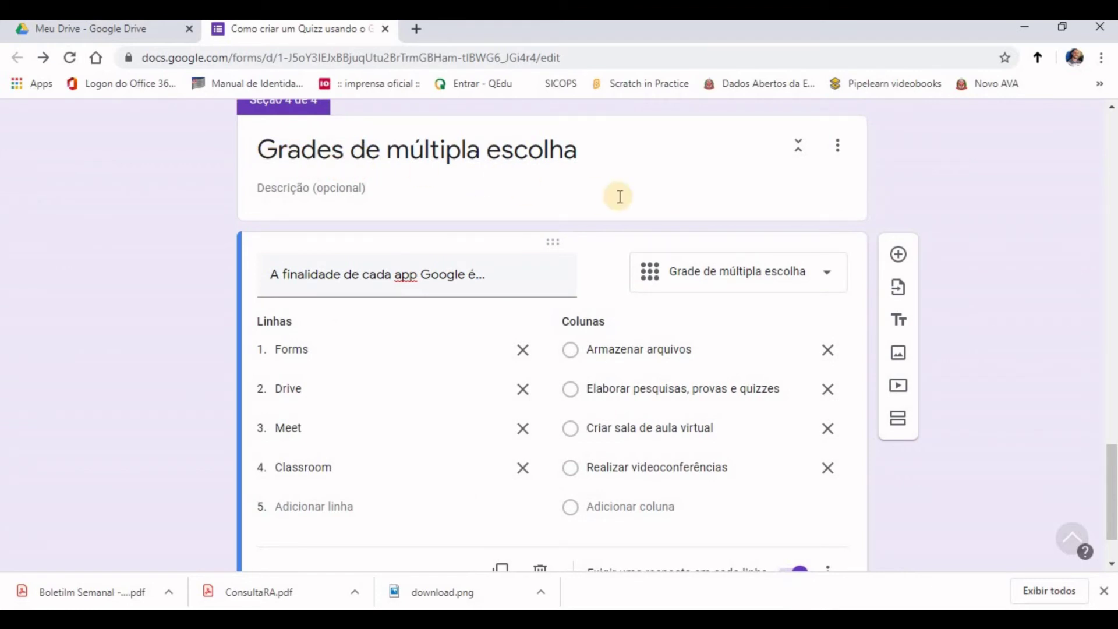
Step: Switch the question to linear scale and back to a multiple-choice grid
click(786, 287)
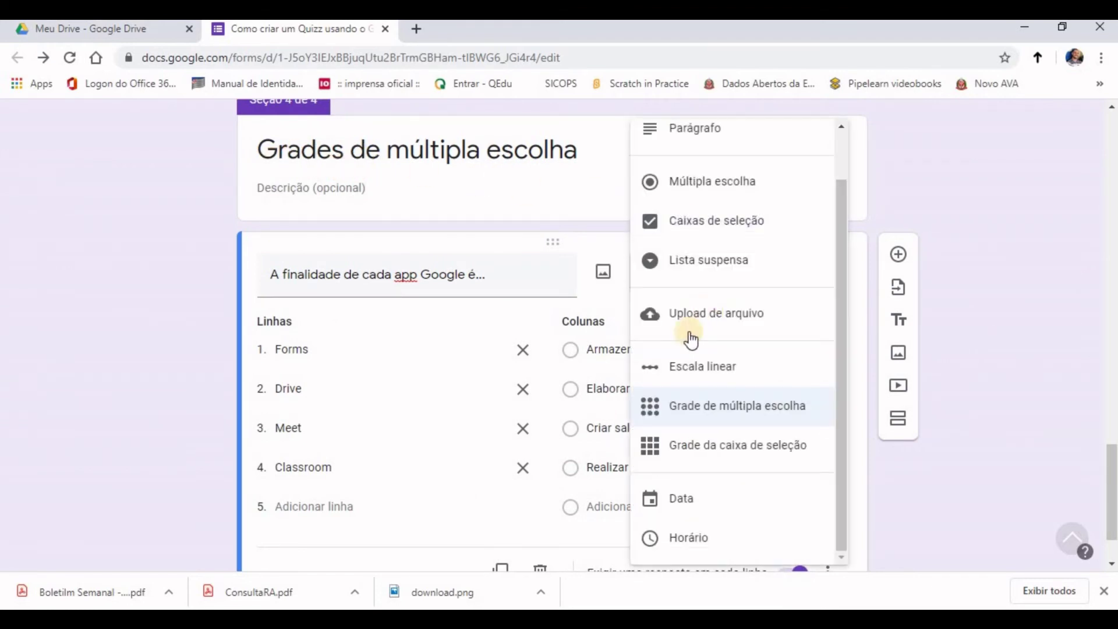
click(687, 365)
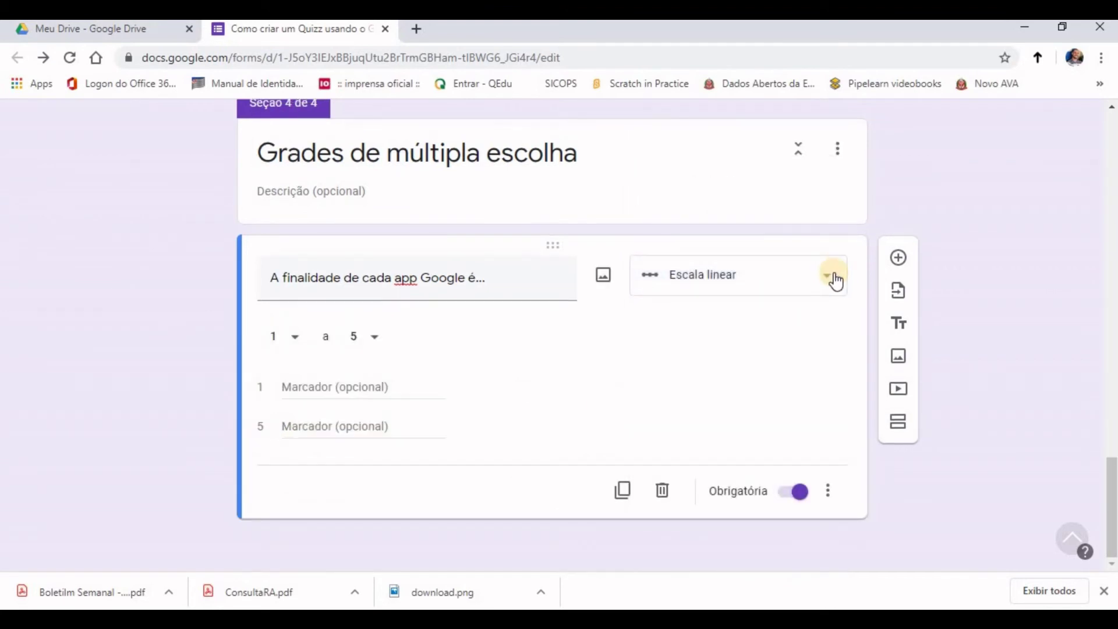
click(757, 275)
click(699, 407)
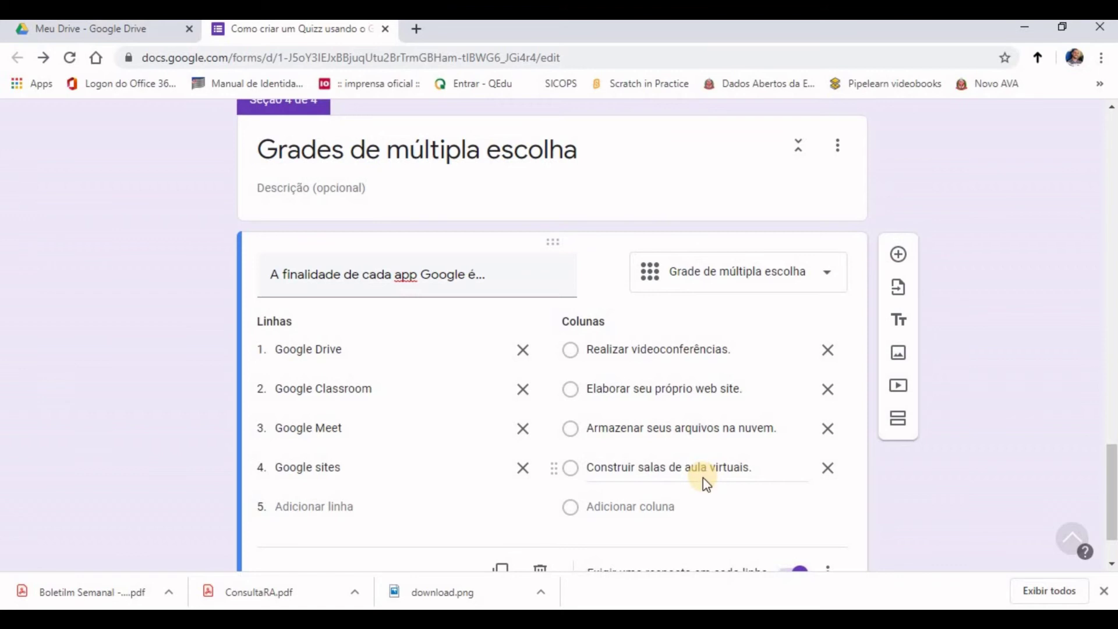
scroll(704, 478, down, 1)
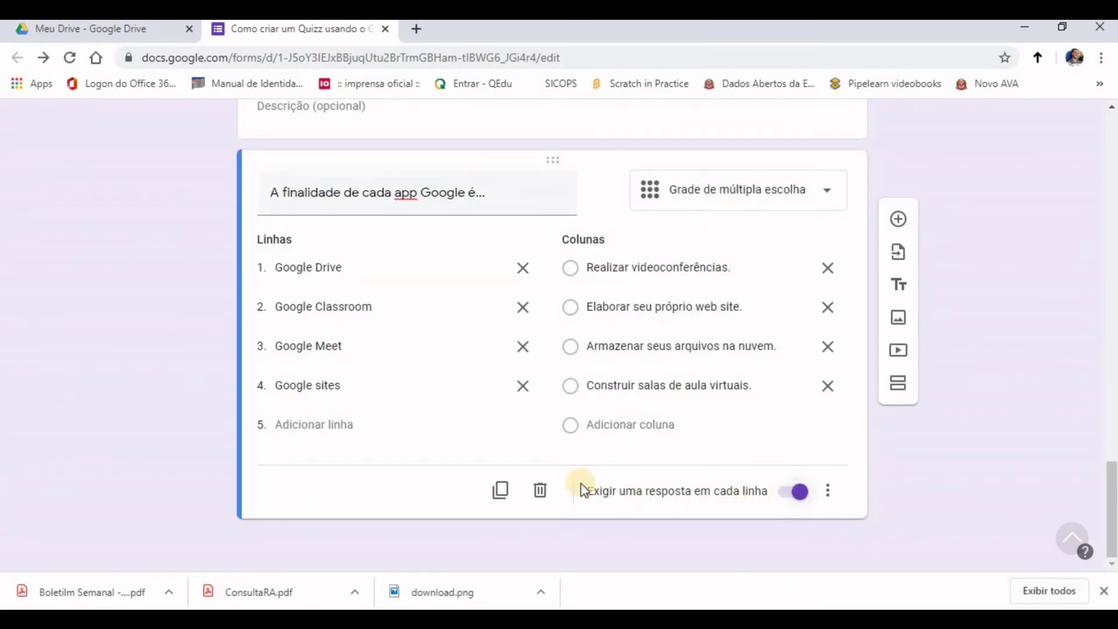
Step: Limit the grid to one response per column and shuffle the row order
click(825, 494)
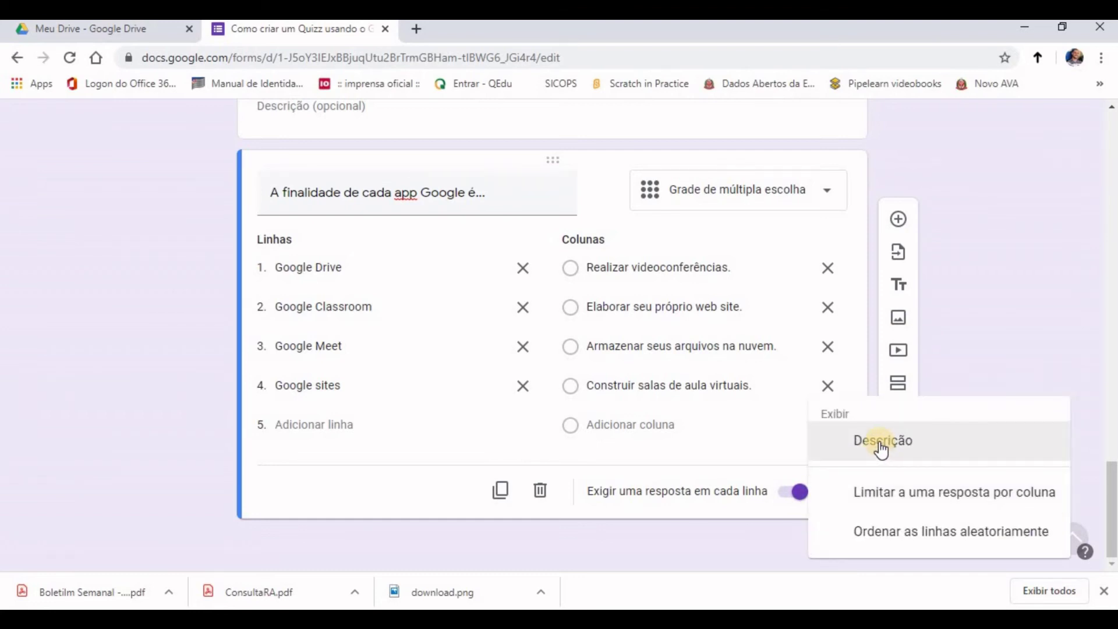
click(875, 492)
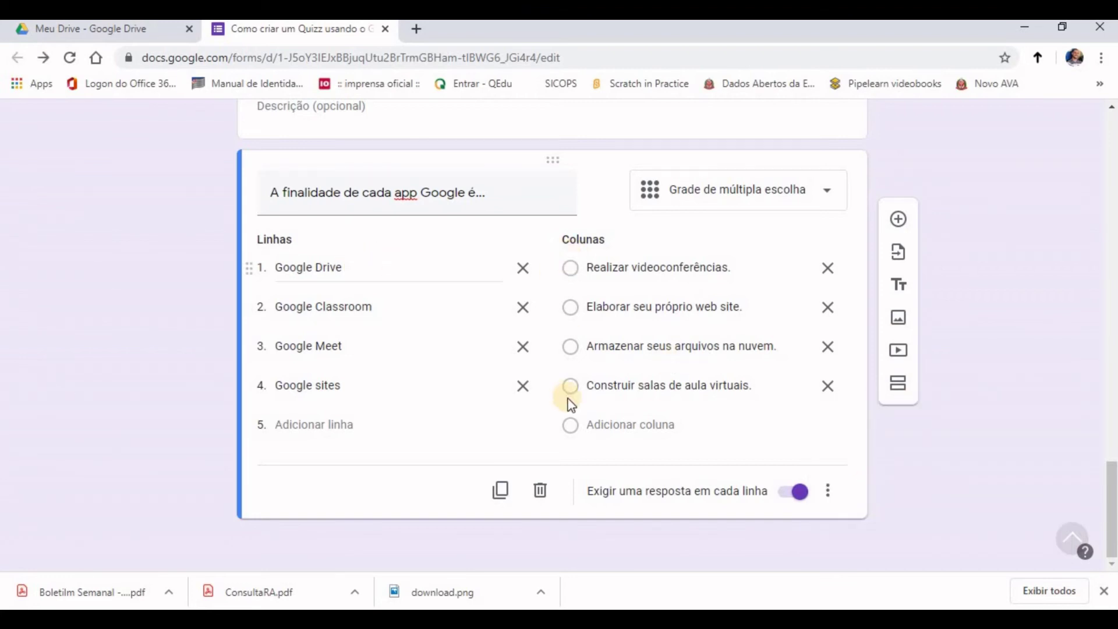
click(826, 492)
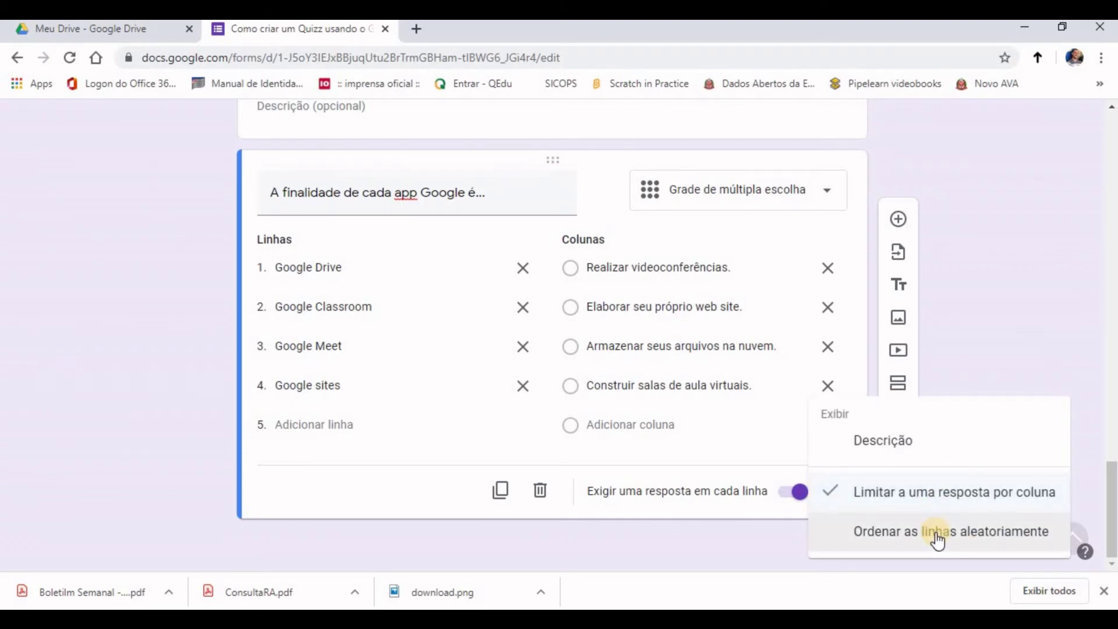
click(936, 537)
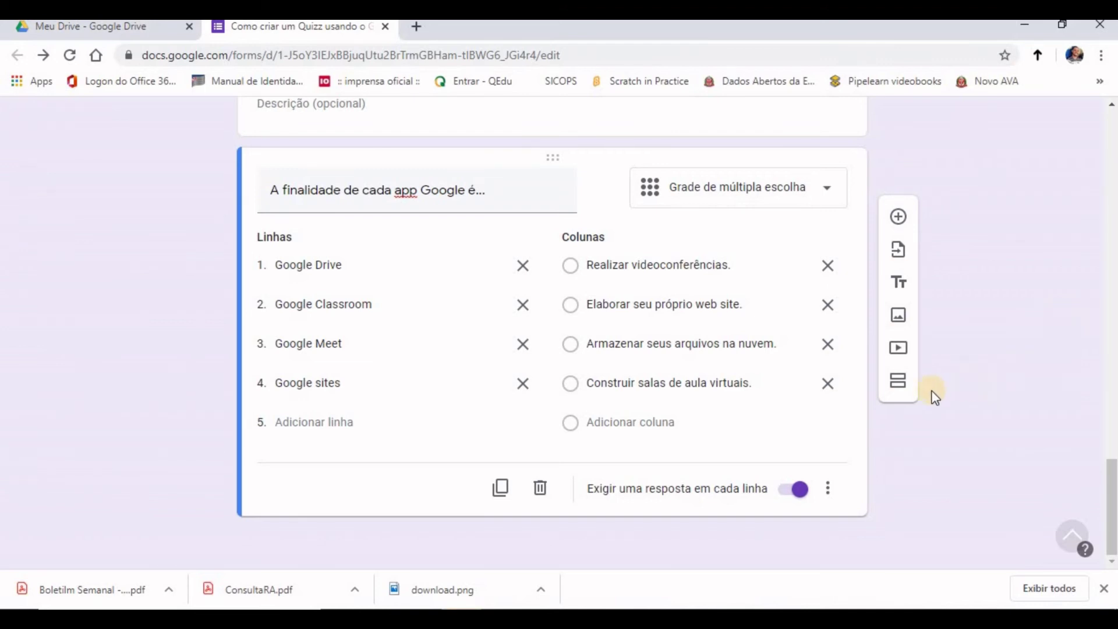
Step: Add a new section titled 'Grade de caixa de seleção'
click(900, 383)
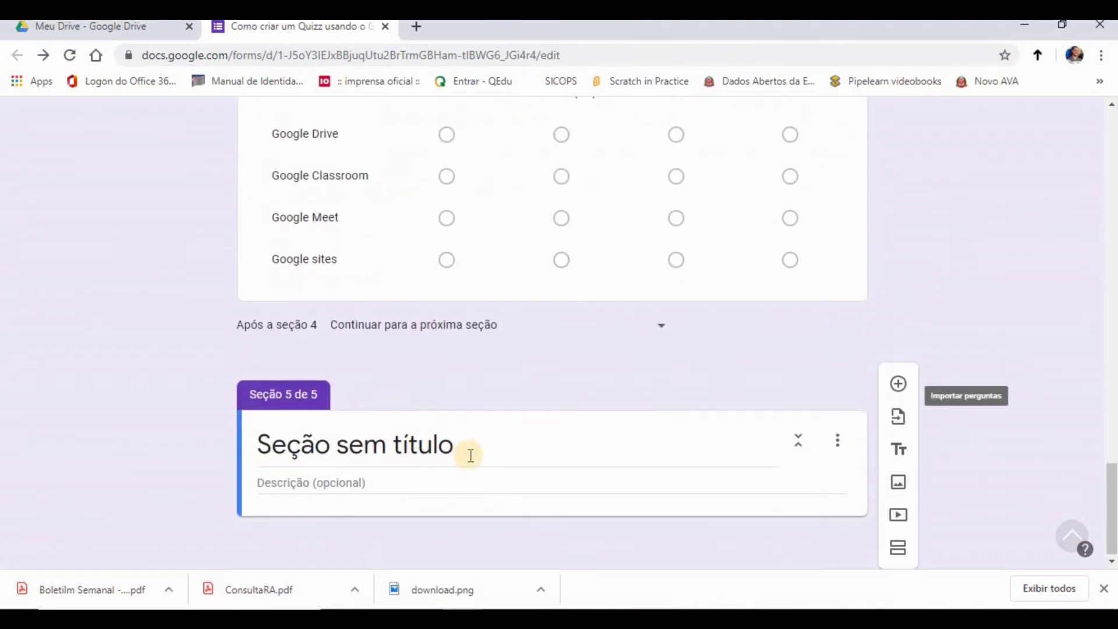
click(477, 451)
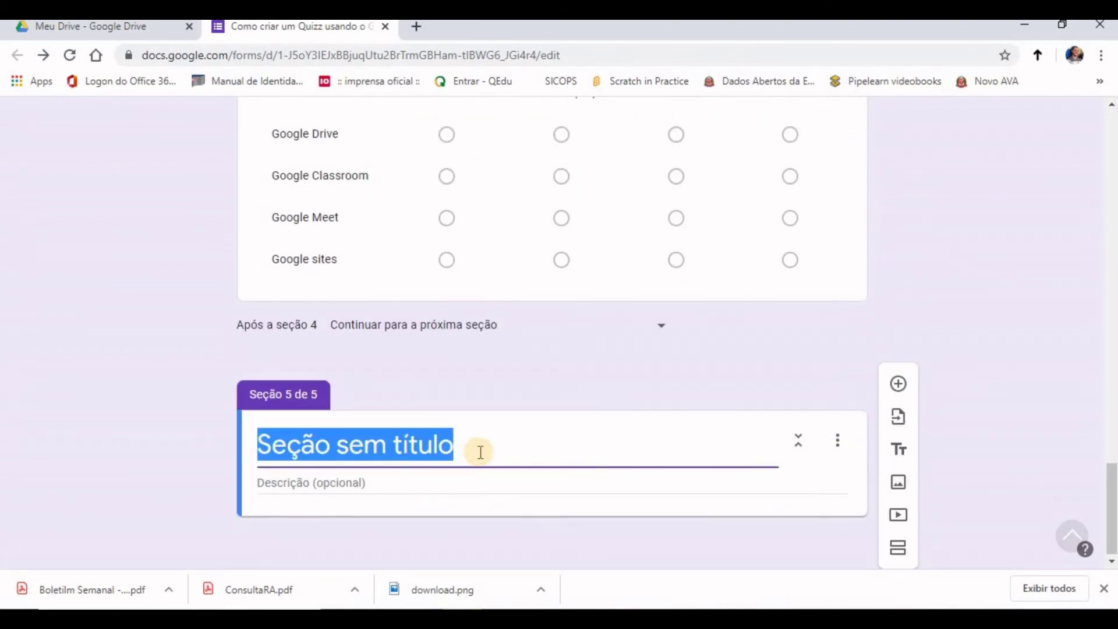
text(Grade de caixa de seleção)
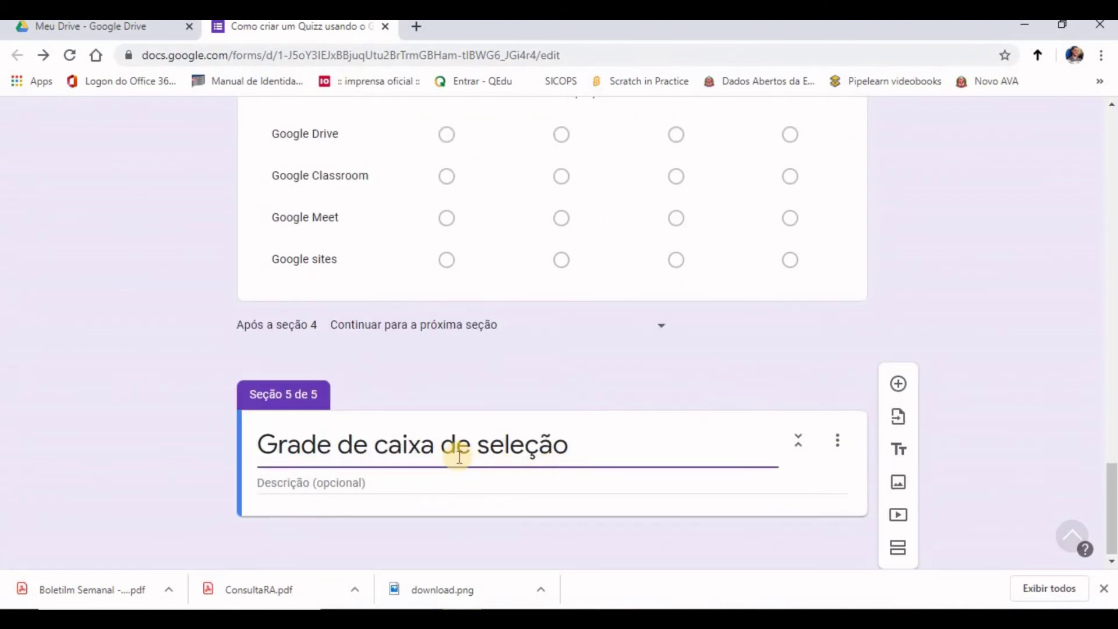
Step: Add a checkbox-grid question to the new section
click(902, 390)
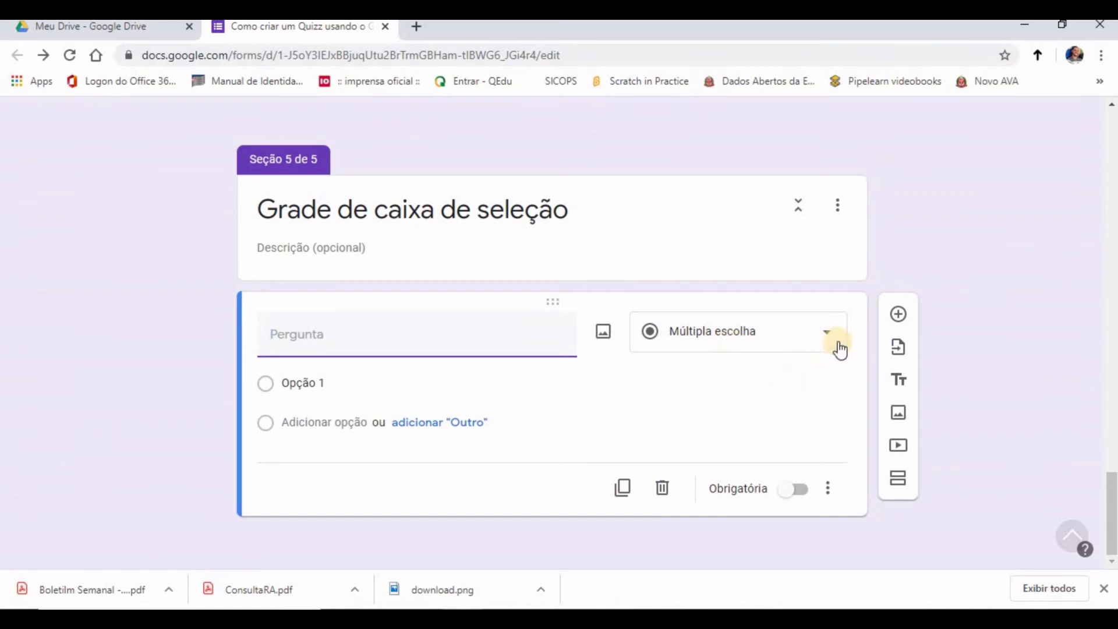
click(768, 343)
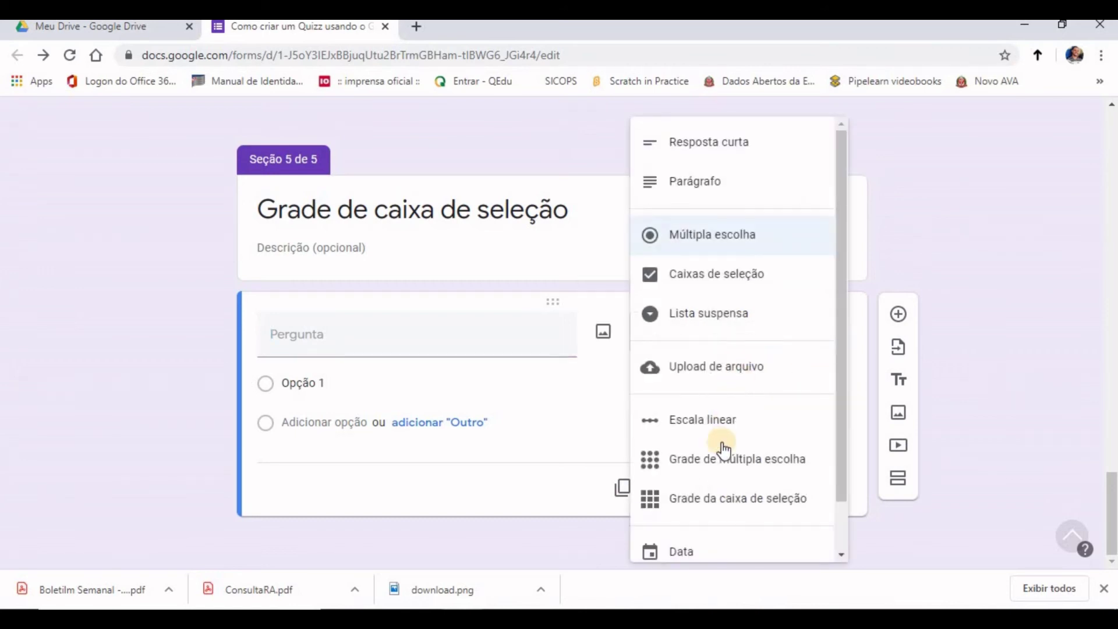
click(713, 502)
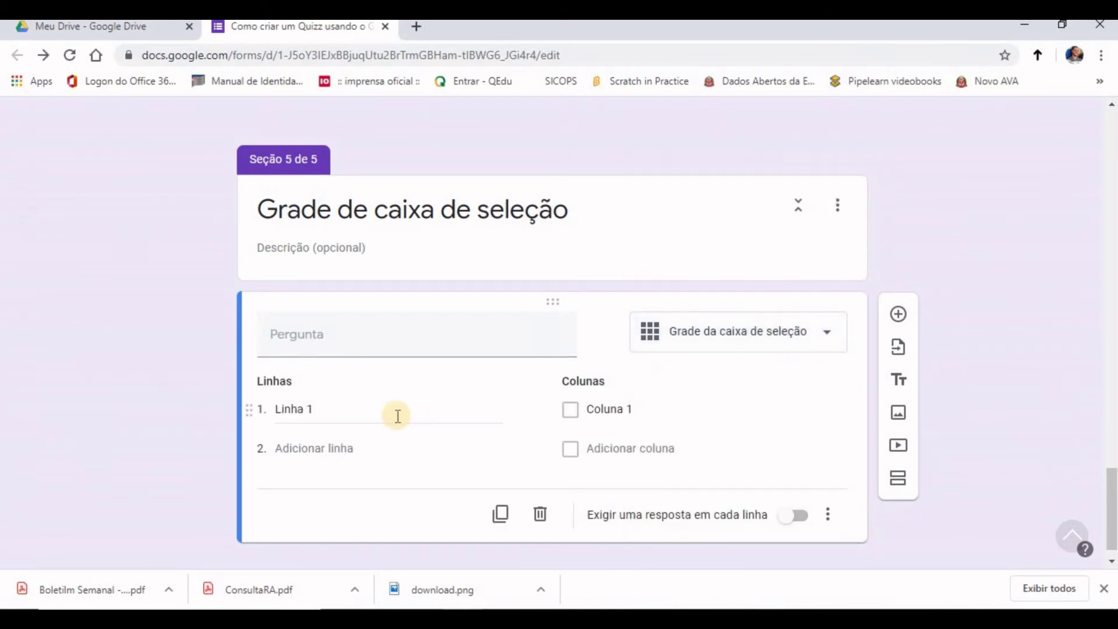
Step: Enter the question 'Com cada app google é possível:' with three app rows and four task columns
click(369, 338)
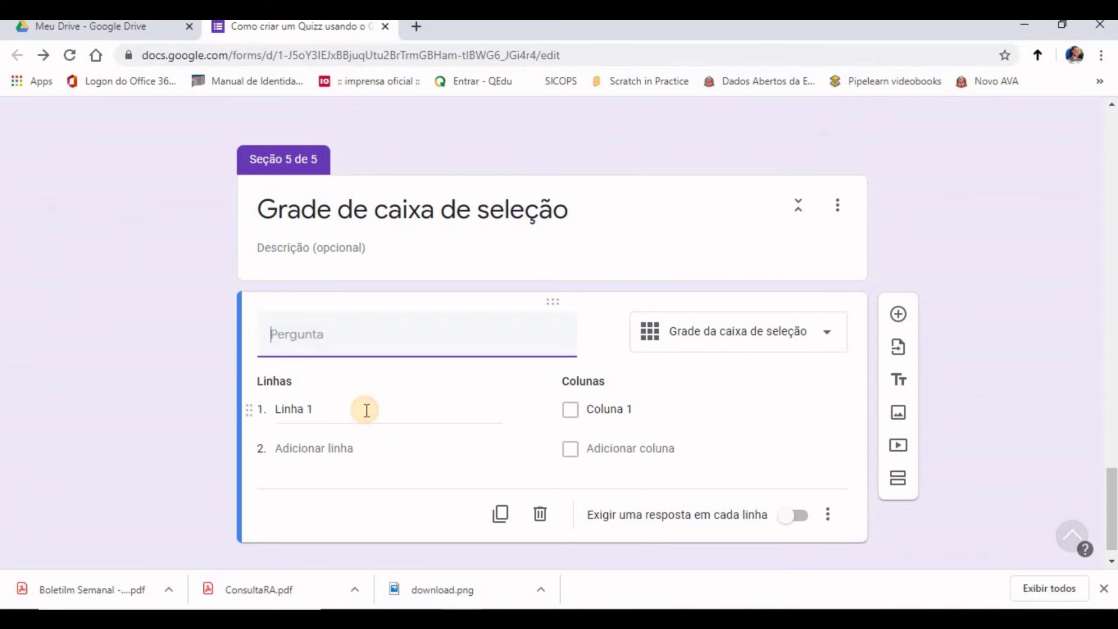
click(367, 411)
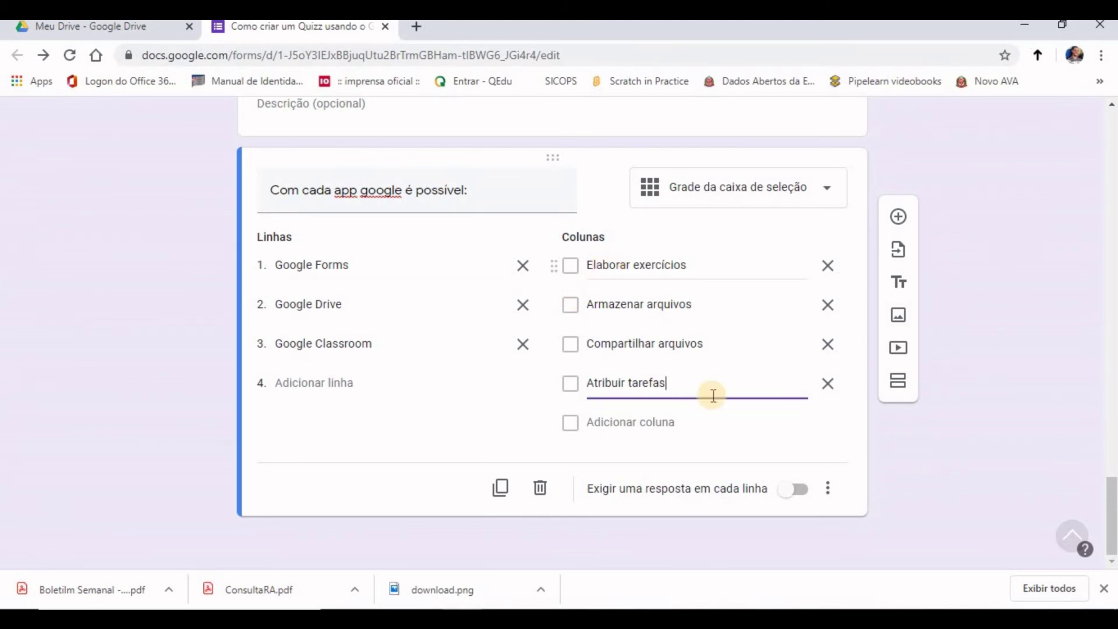
Step: Require a response in each row, shuffle the row order, and add a new section
click(802, 499)
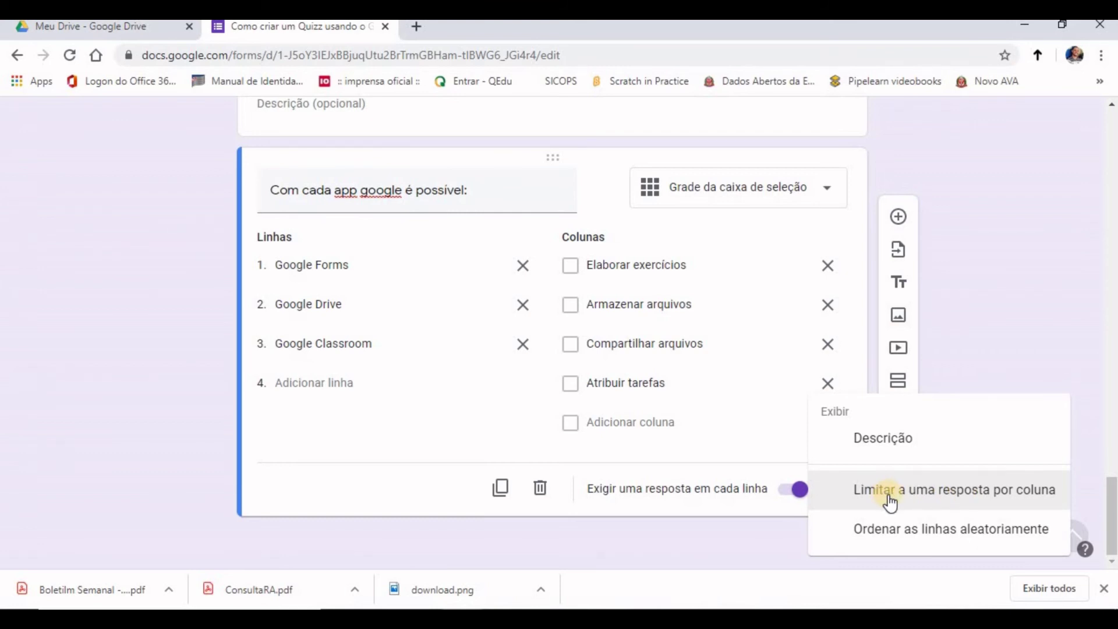
click(939, 534)
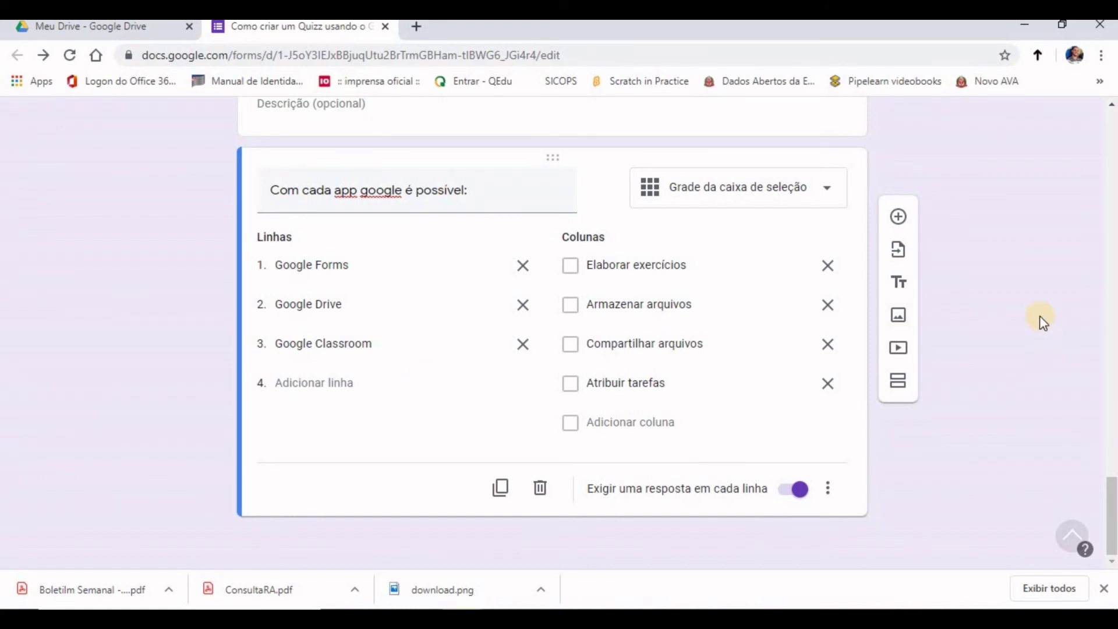
click(899, 385)
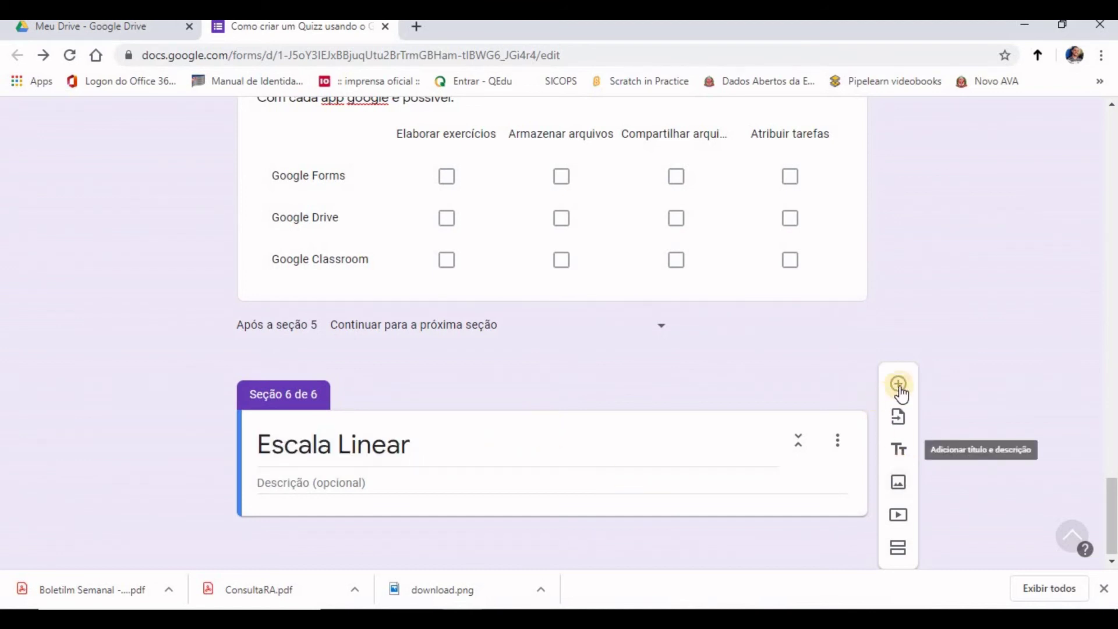
Step: Add a 1-to-5 linear-scale question to the Escala Linear section
click(898, 386)
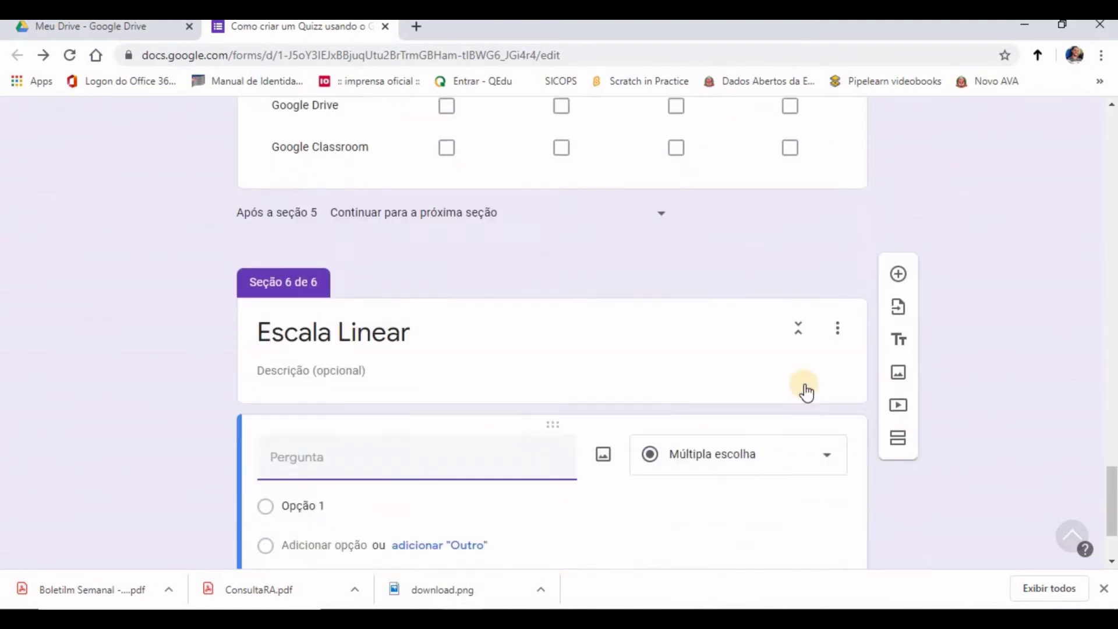
click(827, 336)
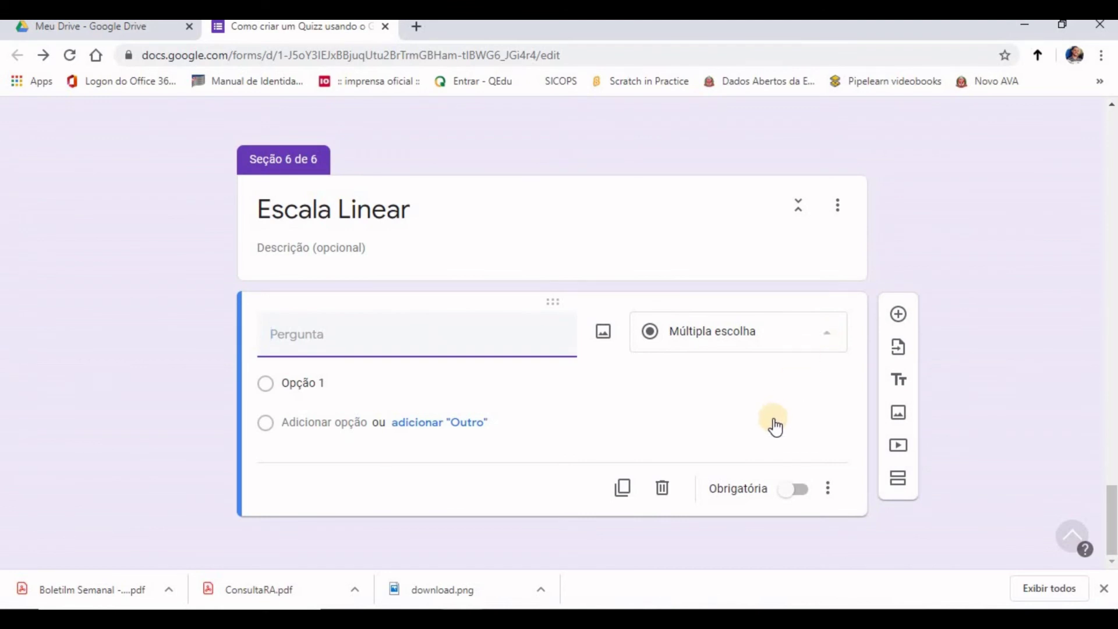
scroll(716, 382, down, 1)
click(706, 369)
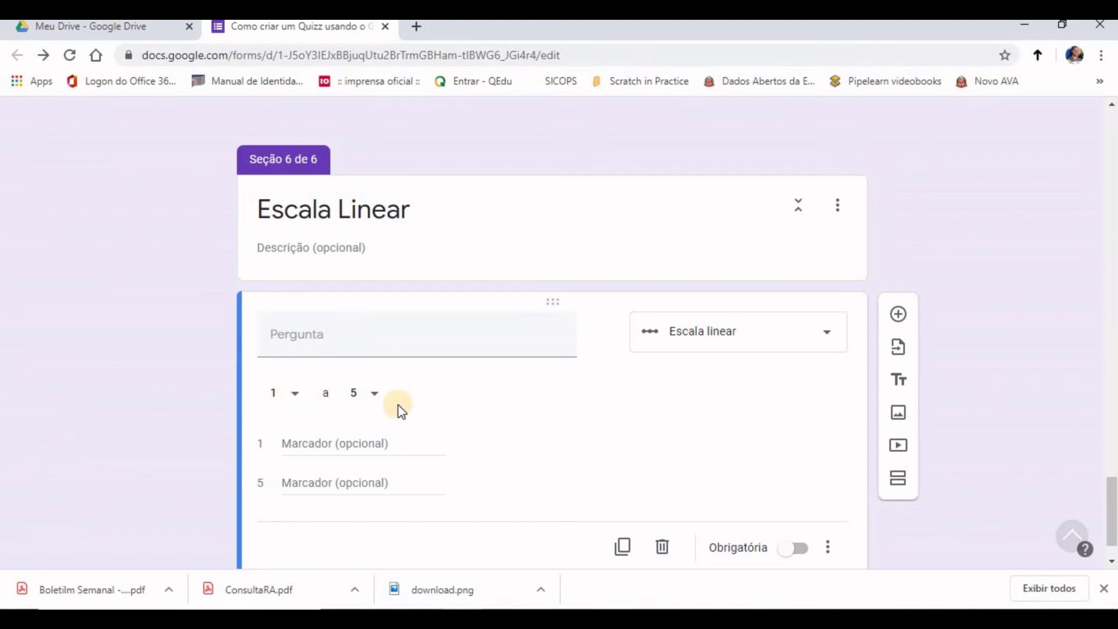
Step: Word the question 'Qual o seu grau de satisfação com esse tutorial?' with description '1 menos satisfeito a 5 mais satisfeito'
click(392, 336)
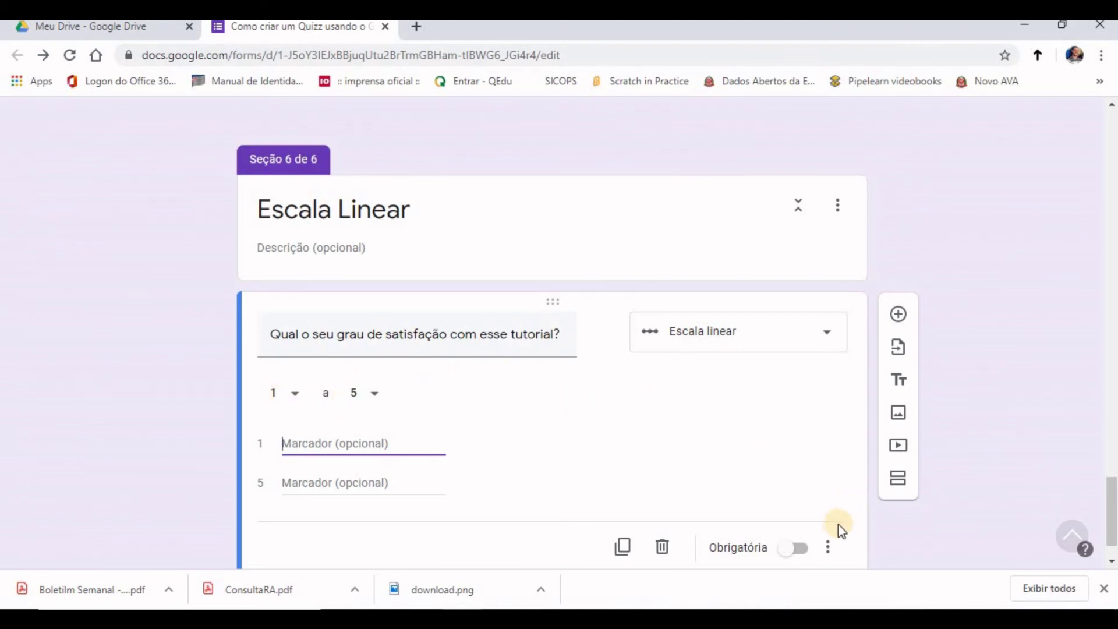
click(831, 552)
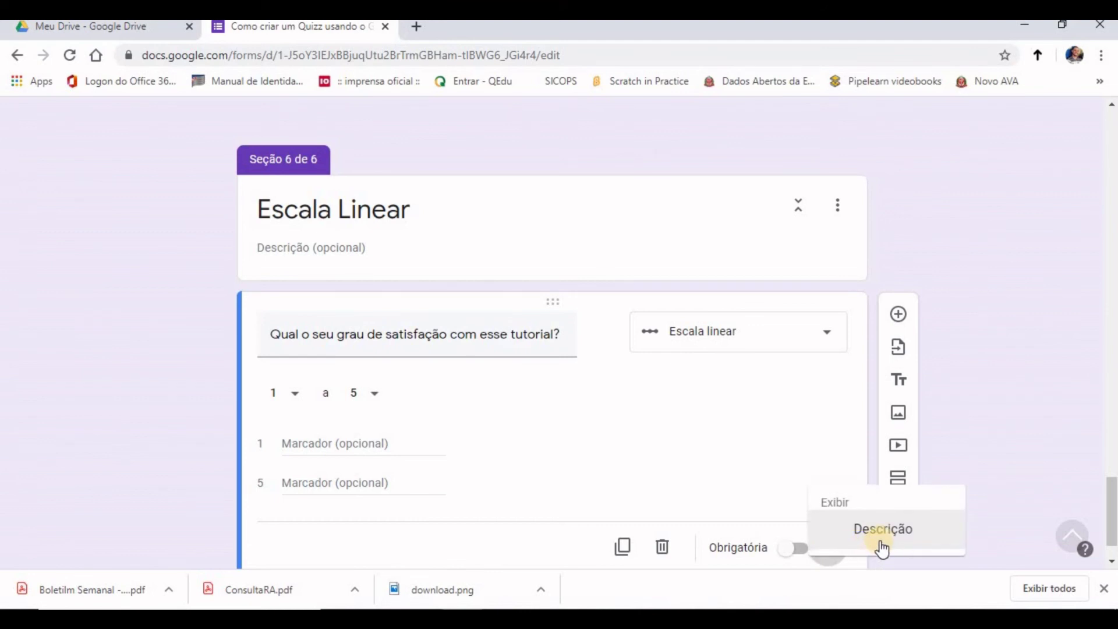
click(857, 540)
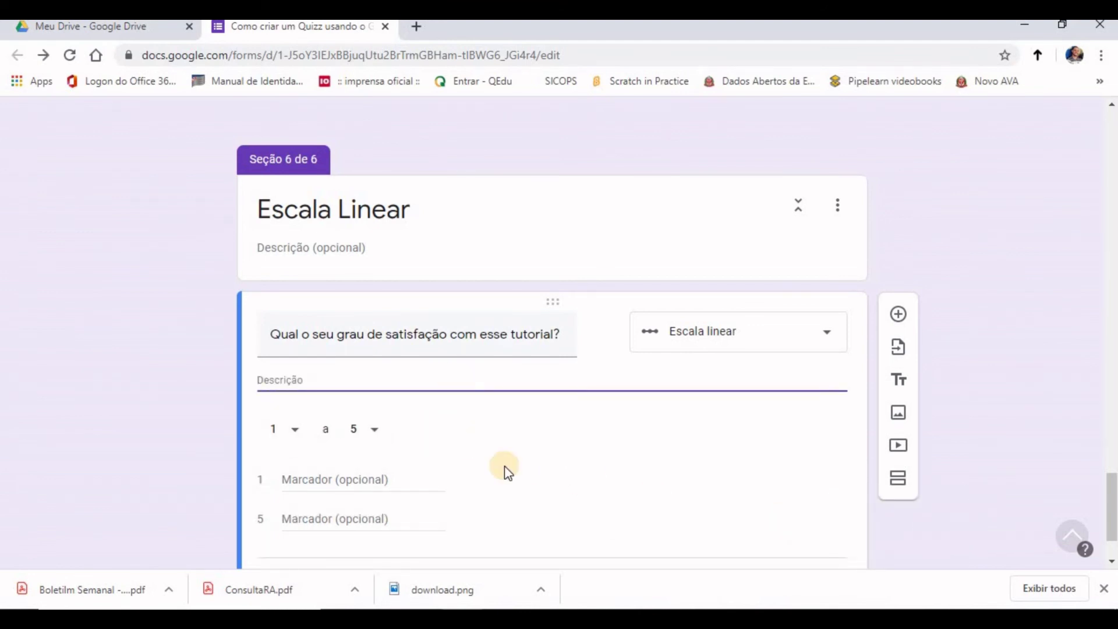
text(1 menos satisfeito a 5 mais satisfeito)
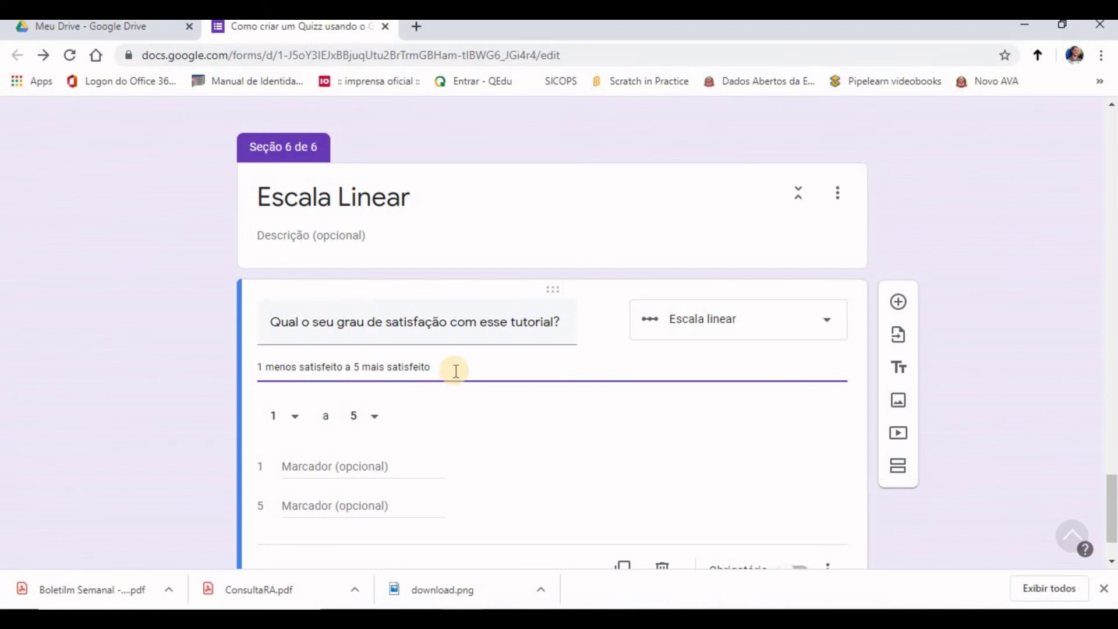
Step: Make the satisfaction question required, keeping the description enabled
scroll(640, 425, down, 2)
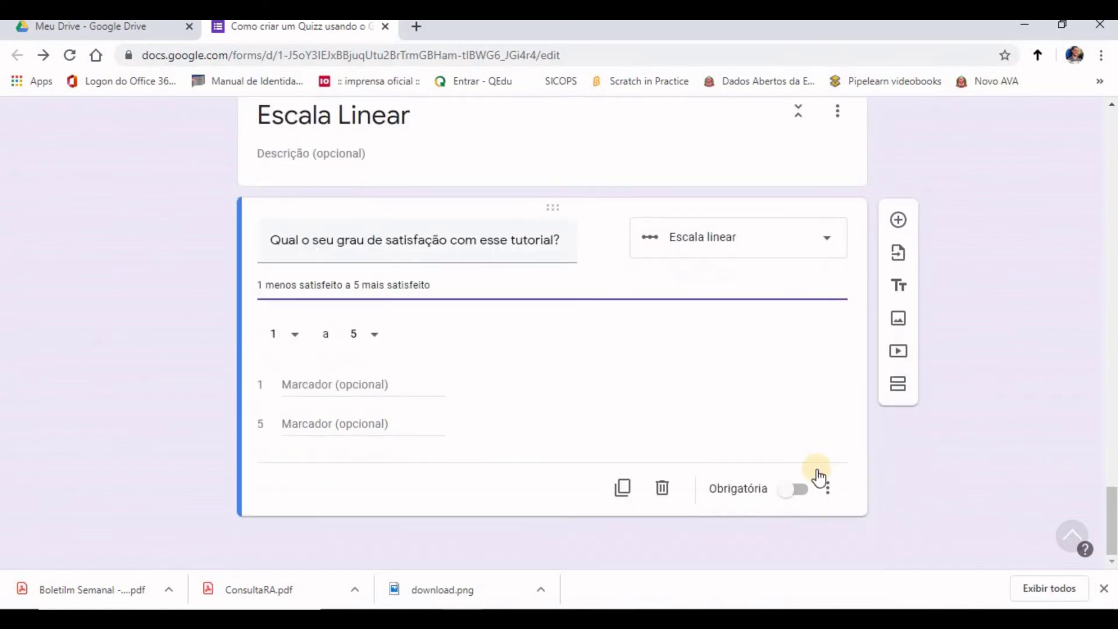
click(802, 495)
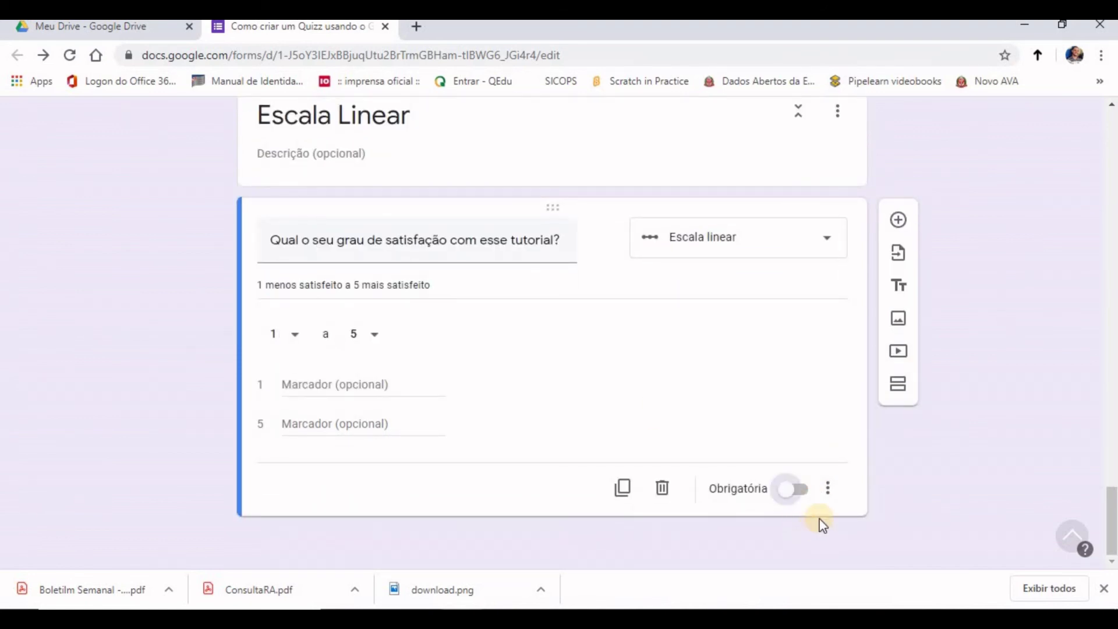
click(827, 489)
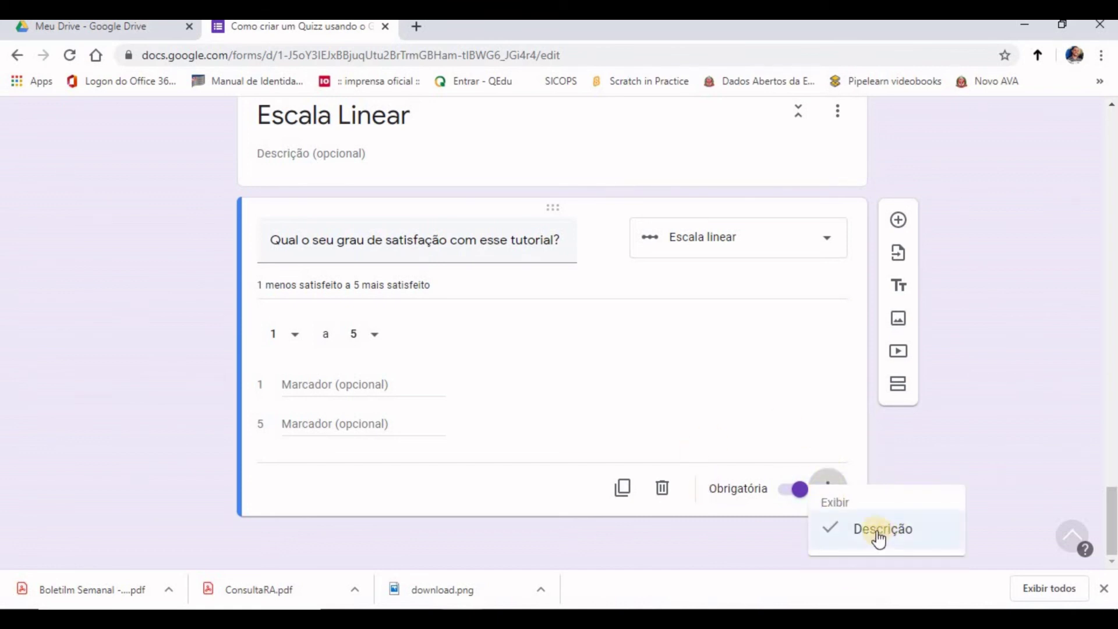
click(645, 376)
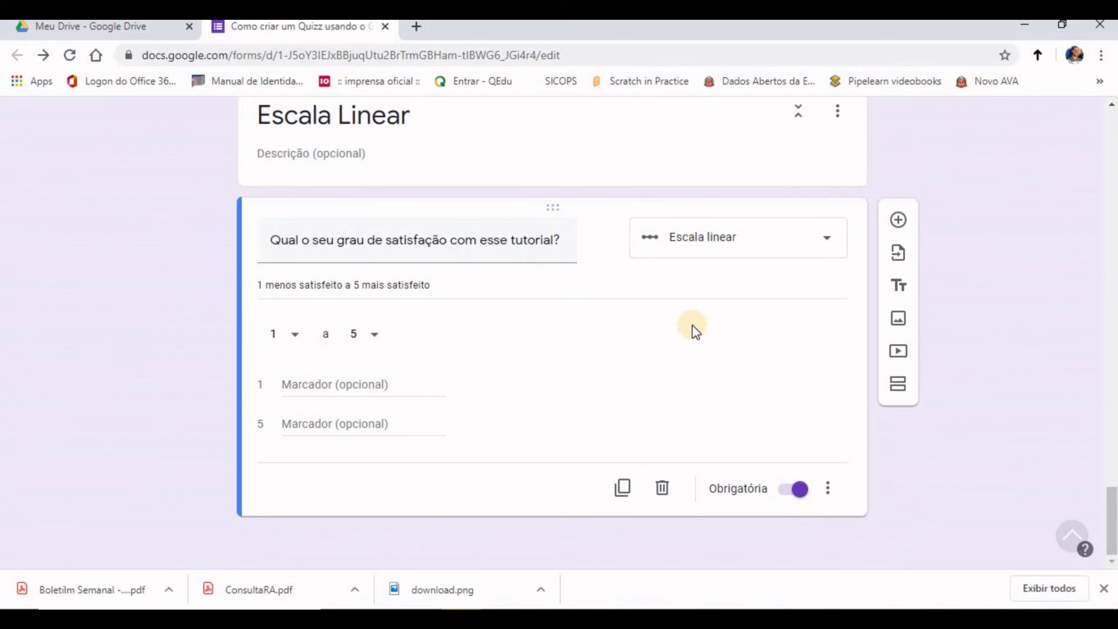
click(827, 250)
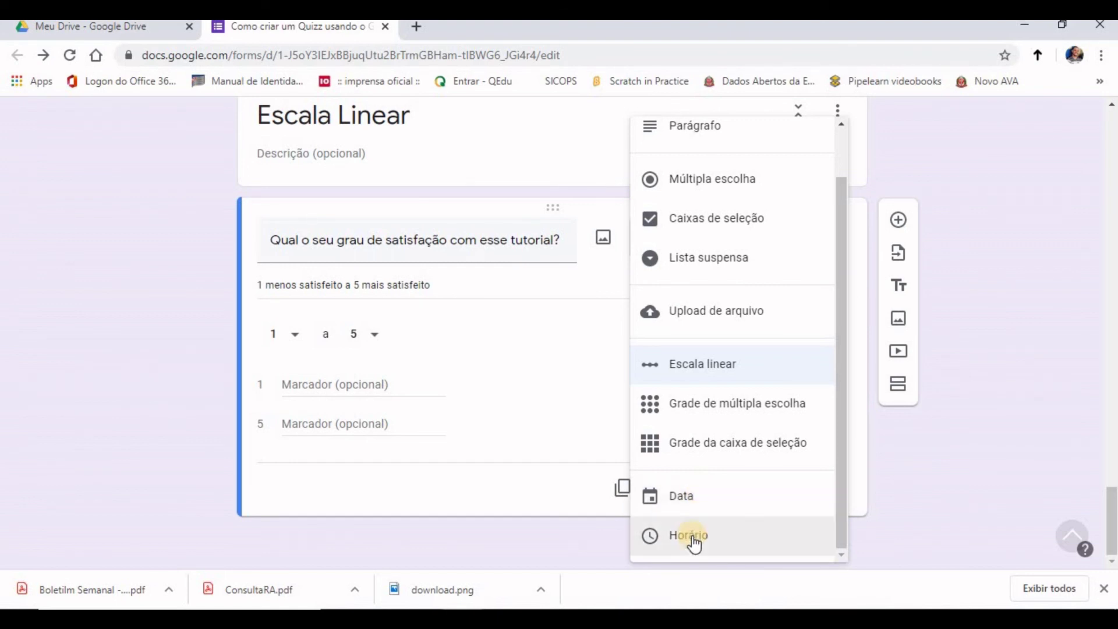
scroll(751, 222, up, 2)
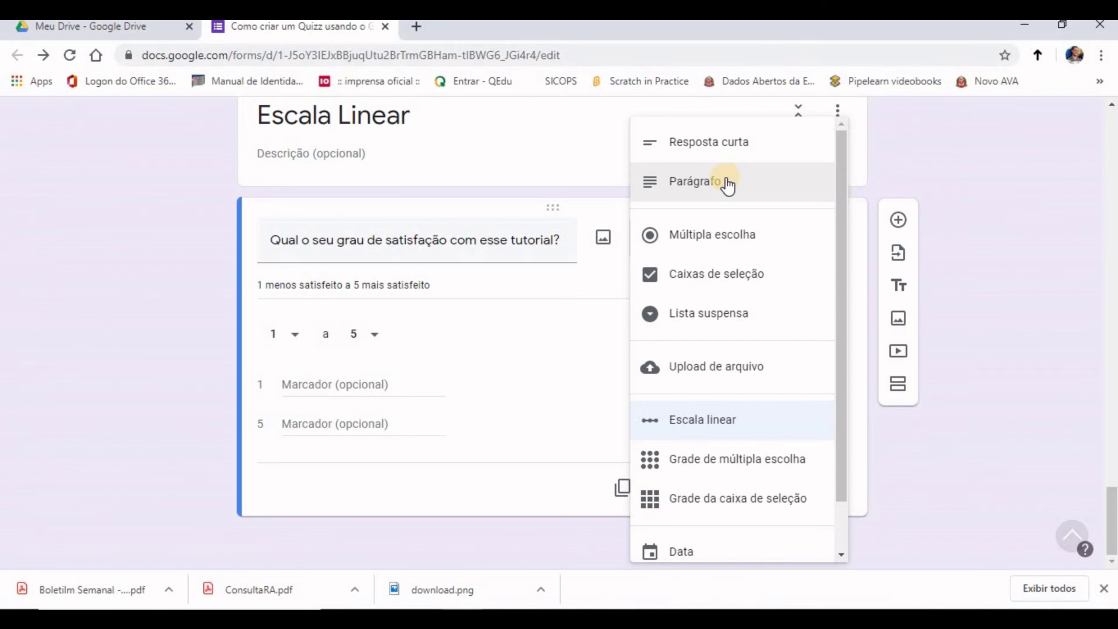
click(897, 259)
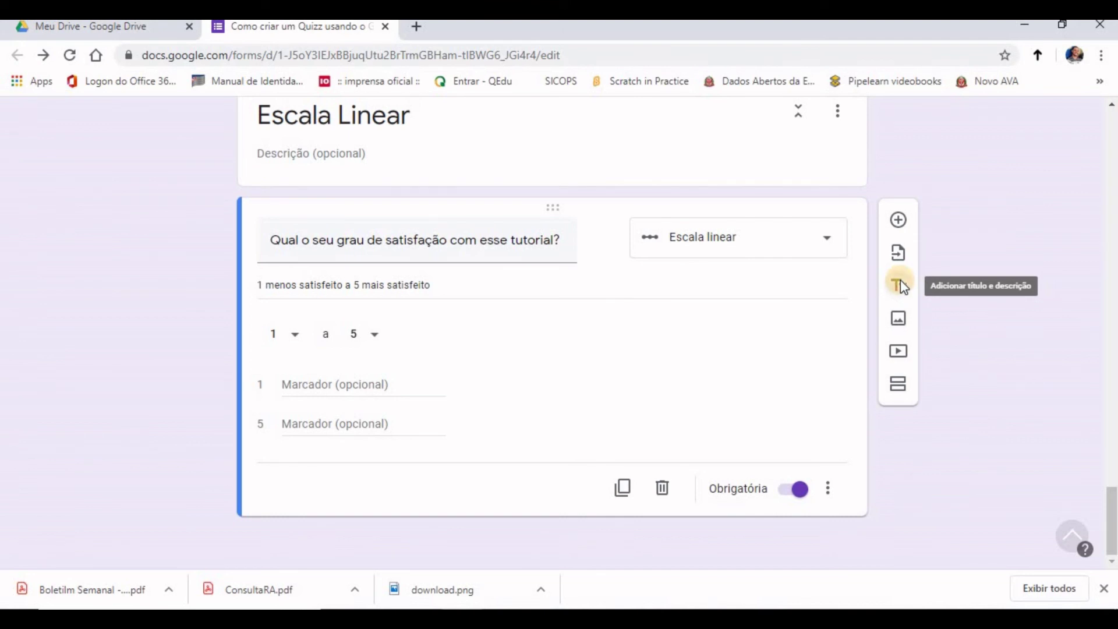
Step: Add an untitled title block followed by the uploaded 'gsr' image
click(900, 285)
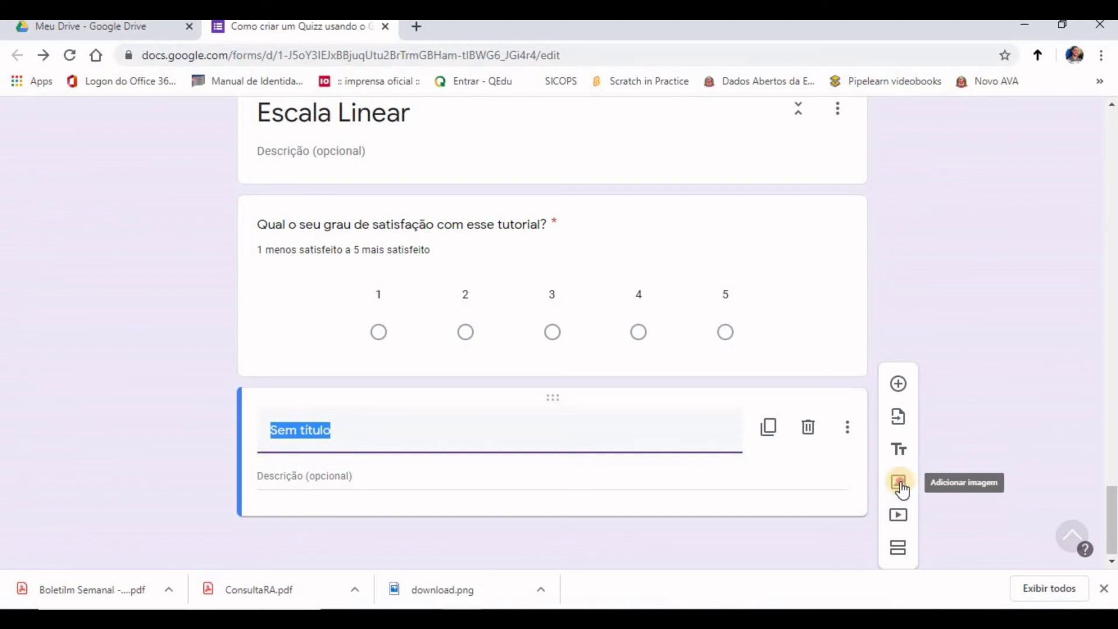
click(900, 487)
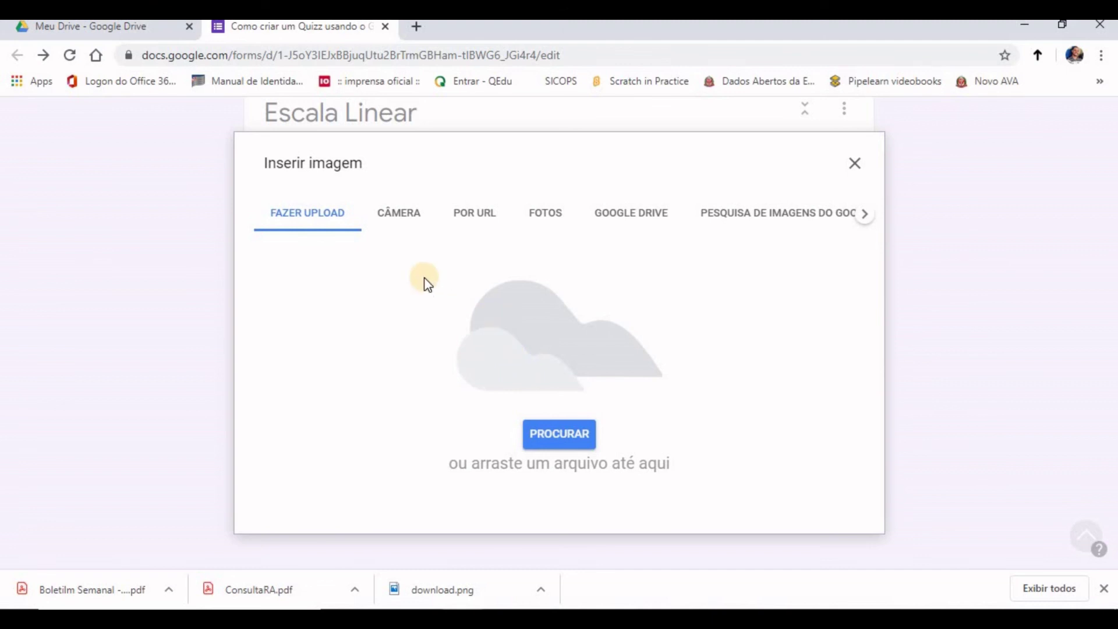
click(570, 444)
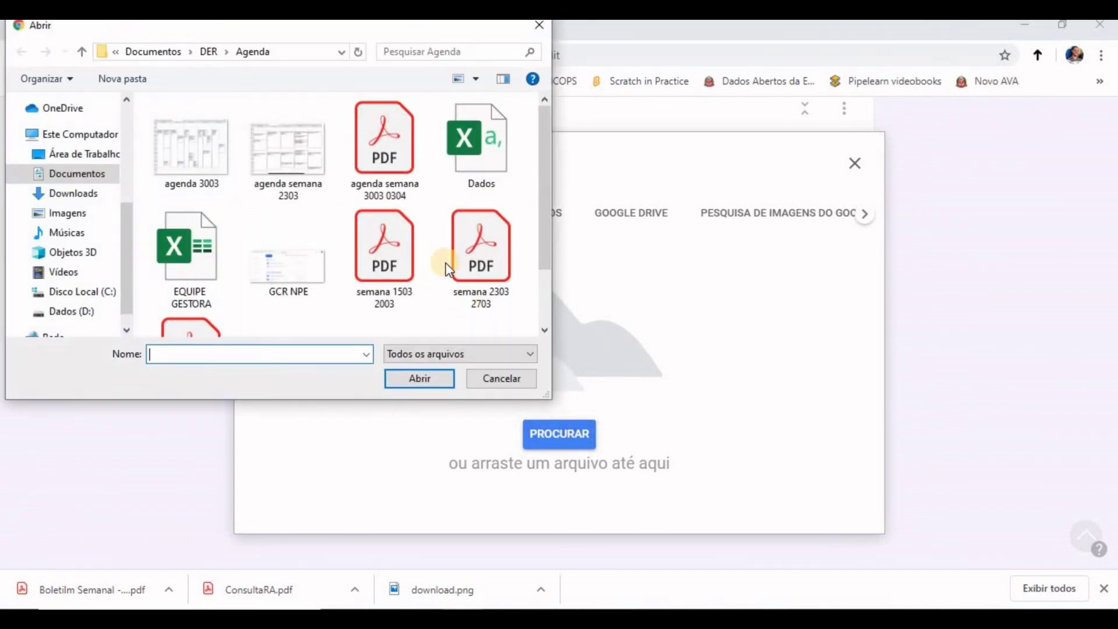
scroll(407, 229, down, 2)
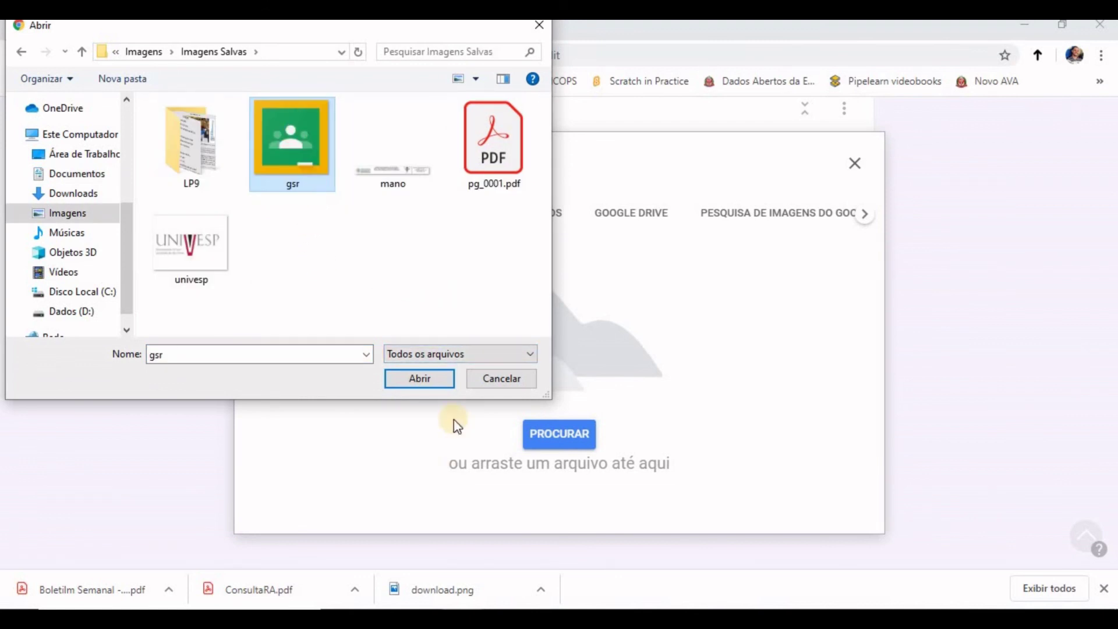
click(431, 384)
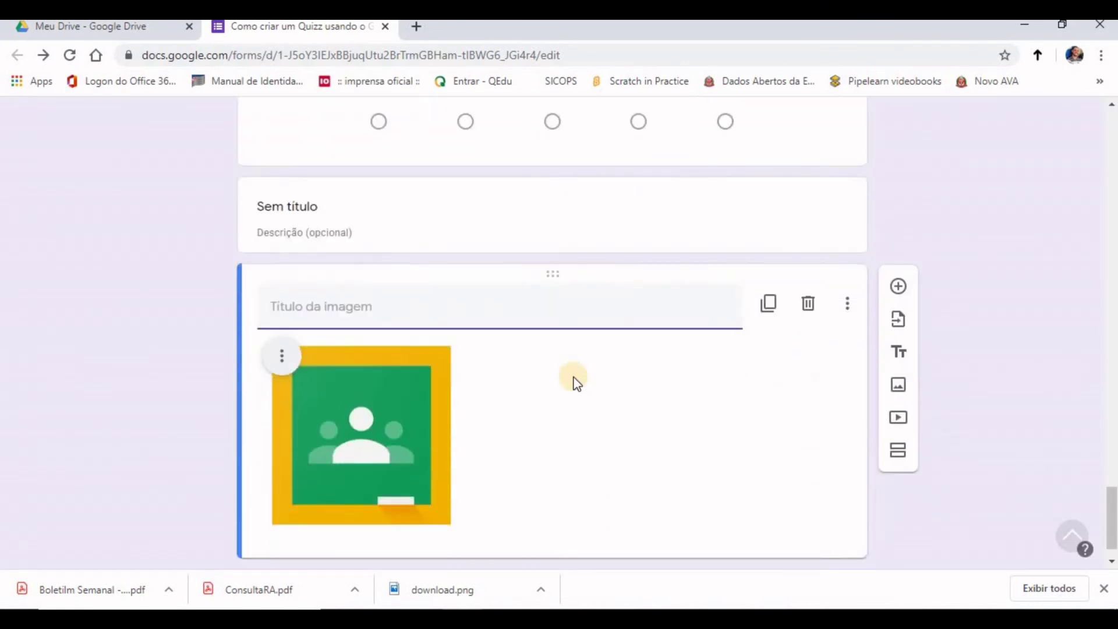
Step: Add a blank multiple-choice question below the gsr image
click(898, 244)
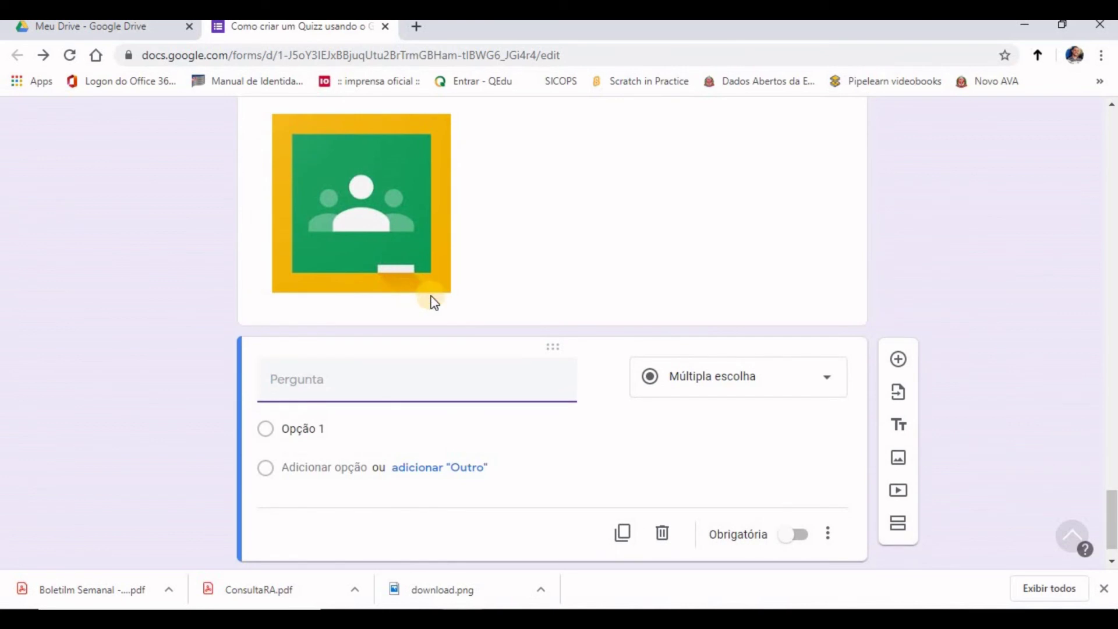
scroll(510, 317, up, 4)
scroll(512, 326, up, 2)
scroll(524, 344, down, 6)
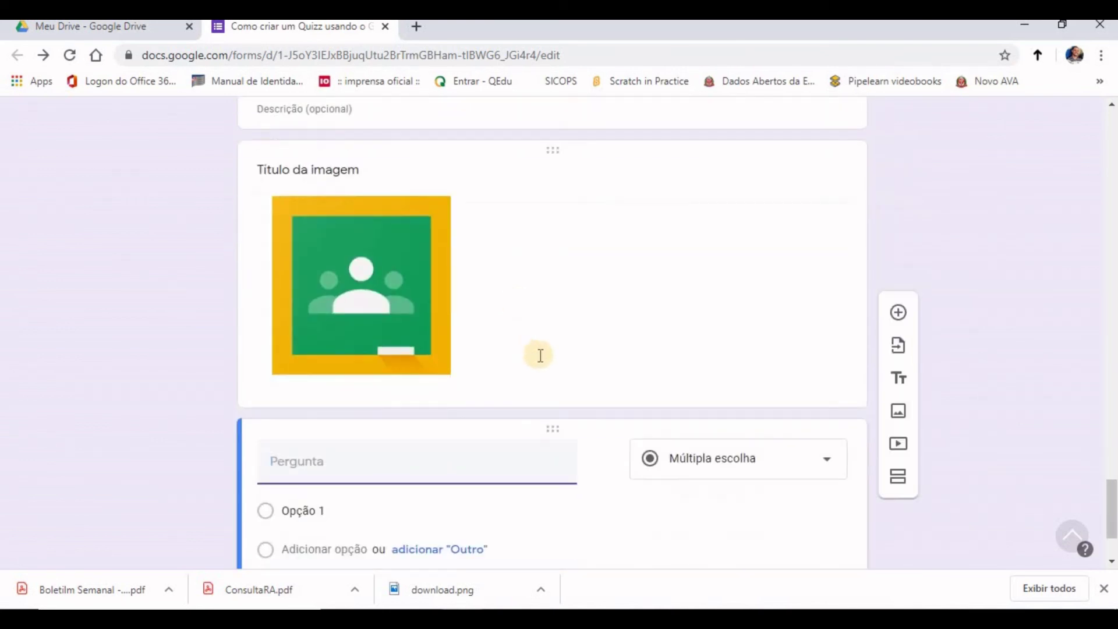
Step: Embed the YouTube video 'Como entrar na SED com o RA do aluno' via its pasted link
click(900, 446)
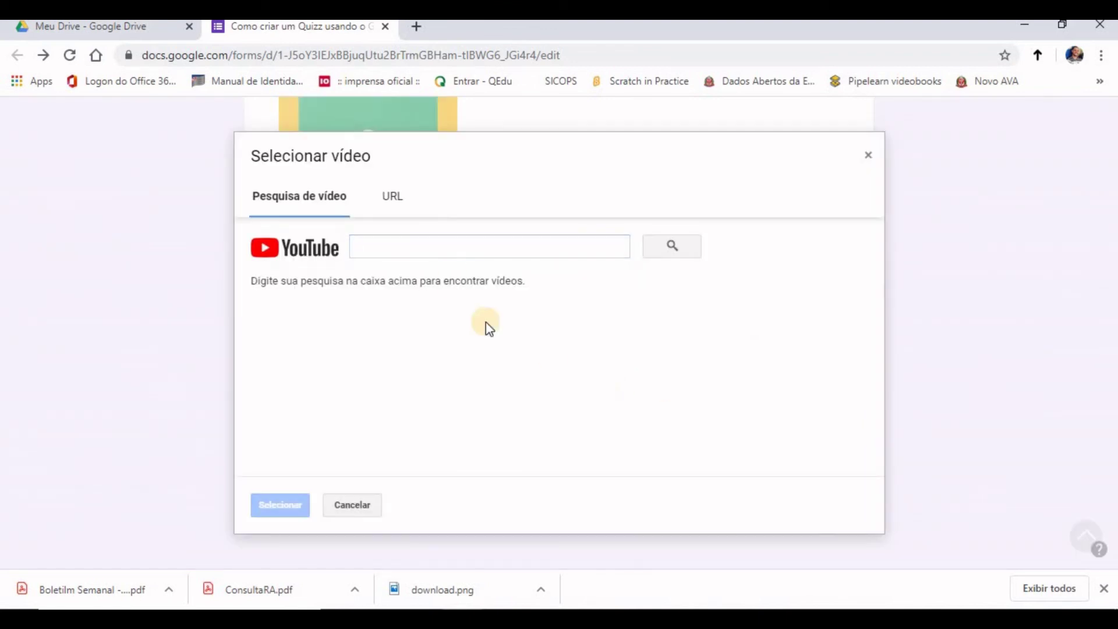
click(462, 246)
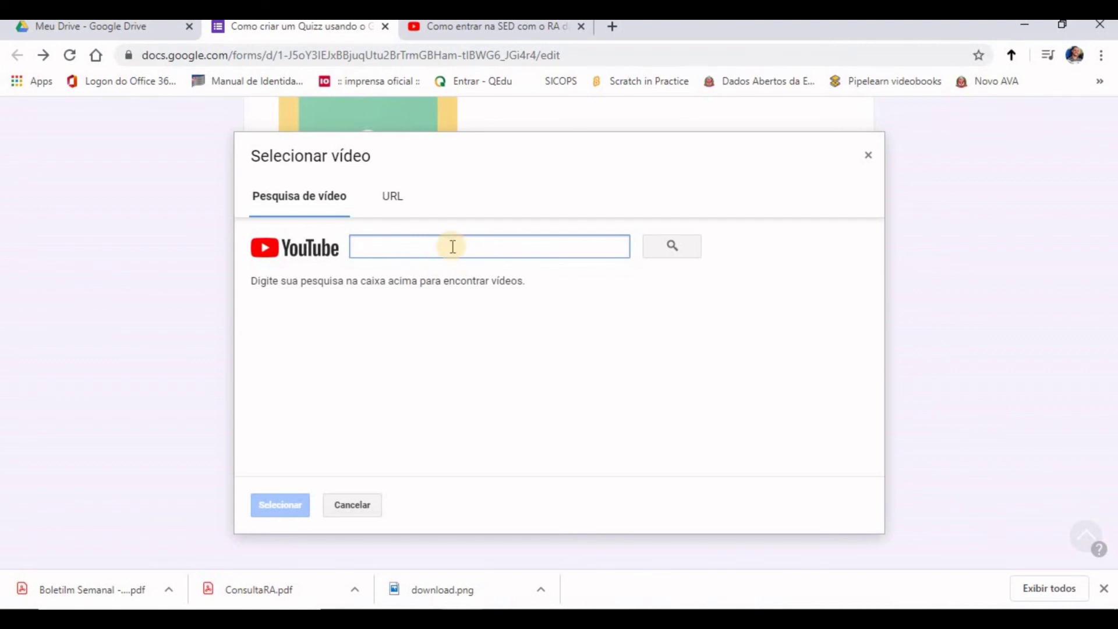
click(450, 247)
text(https://www.youtube.com/watch?v=mqAknHLhLdM)
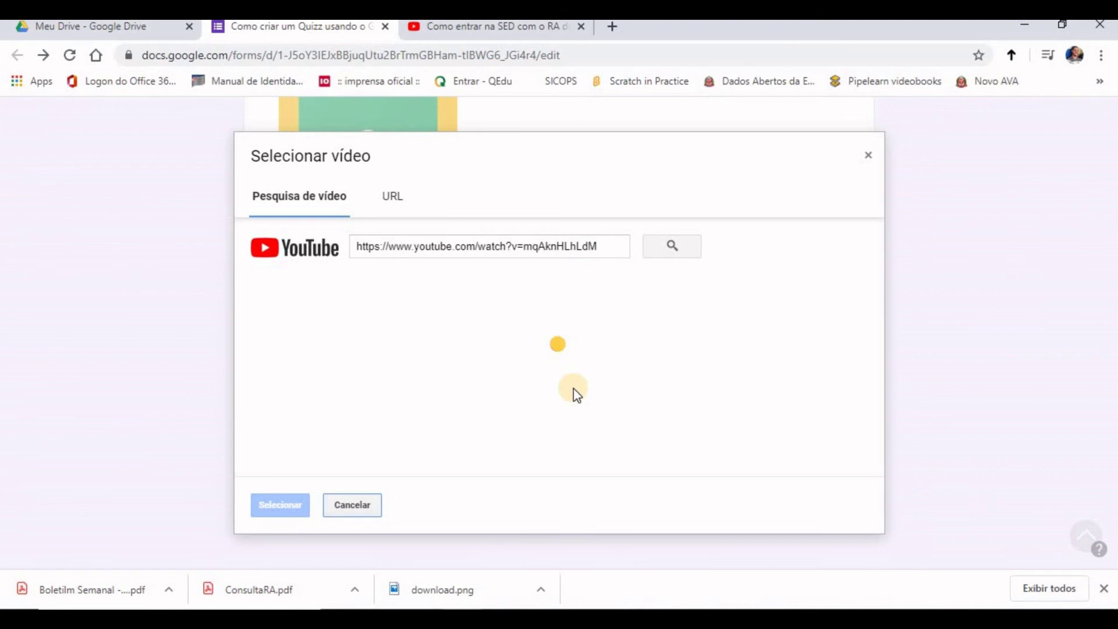
click(417, 330)
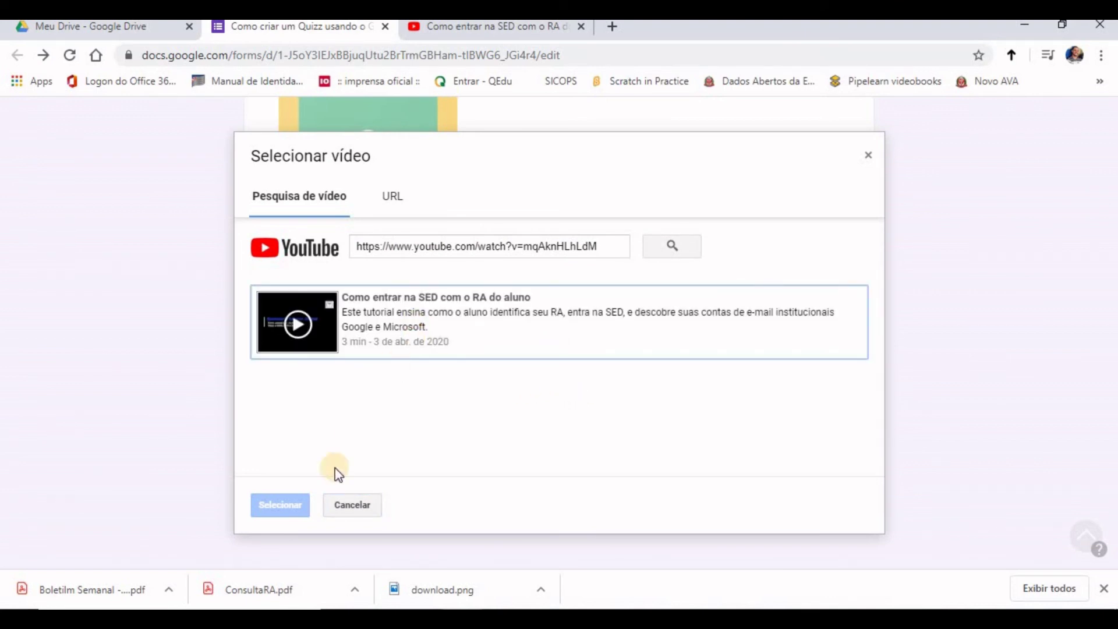
click(280, 504)
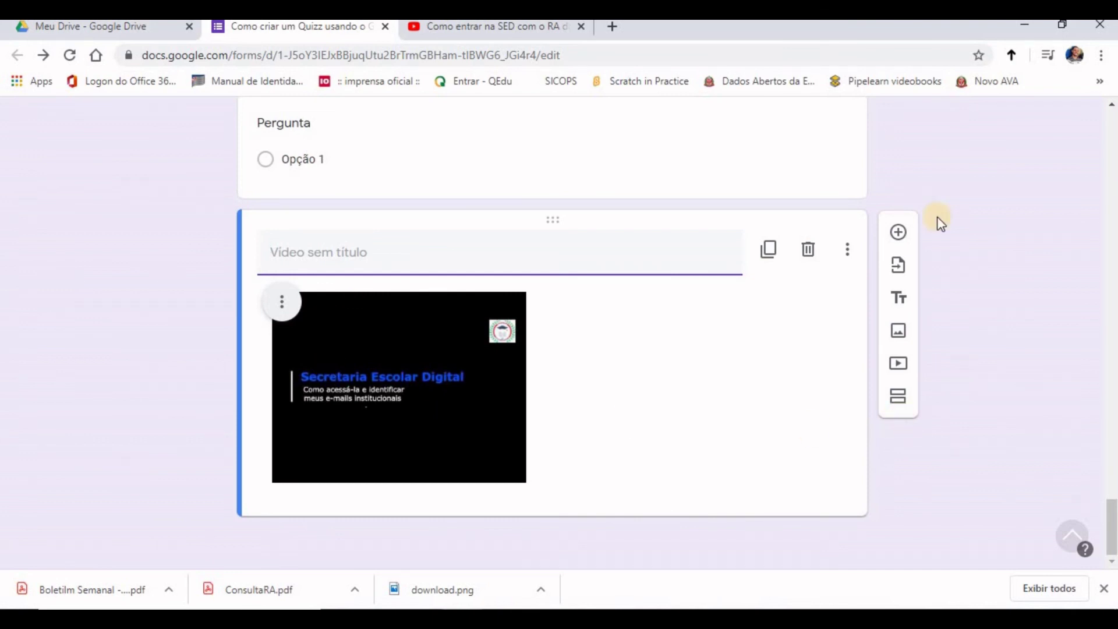
Step: Add a blank multiple-choice question below the video
click(898, 232)
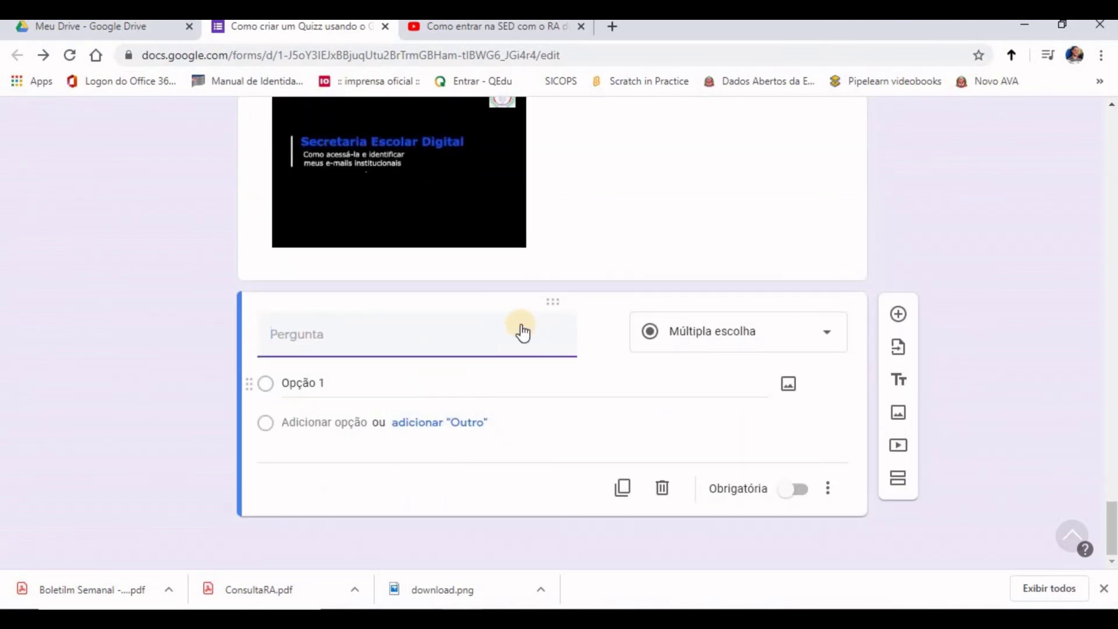
scroll(478, 347, up, 1)
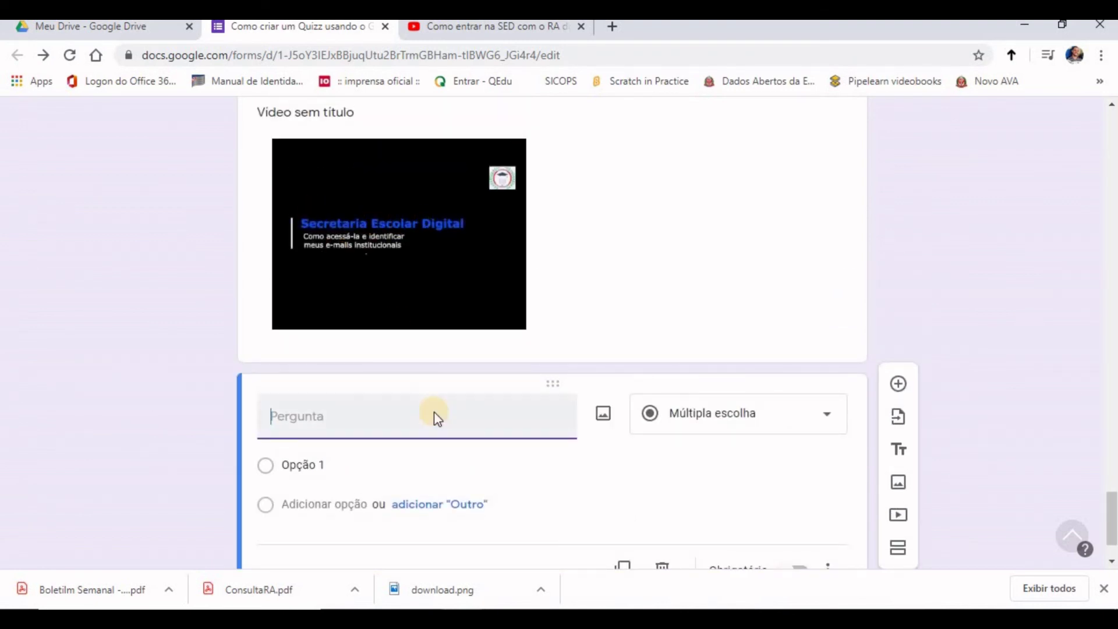
scroll(408, 402, down, 1)
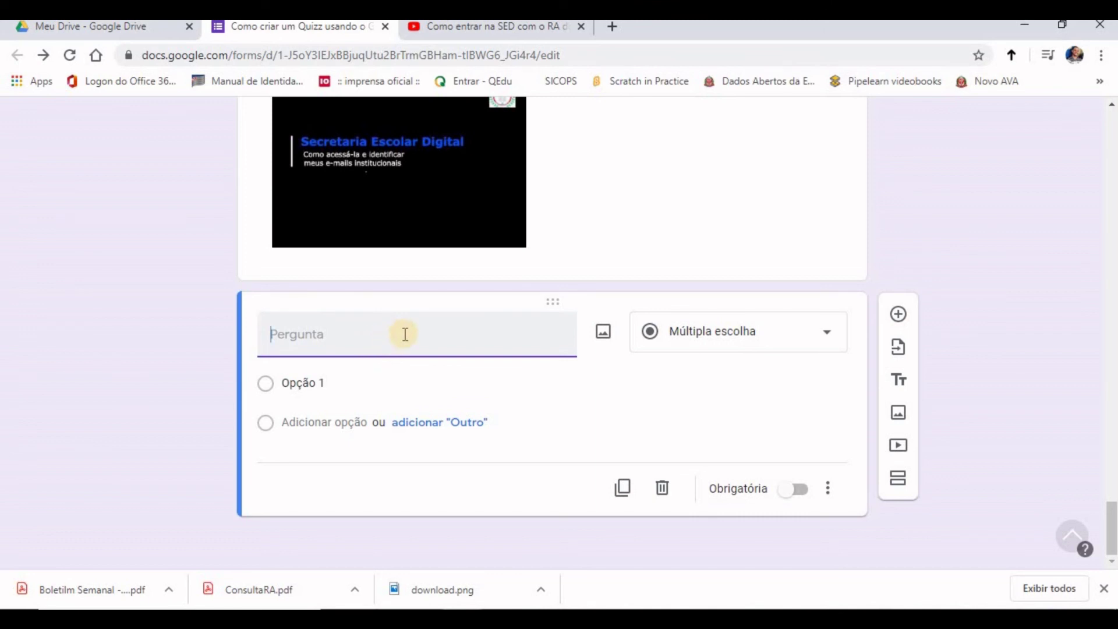